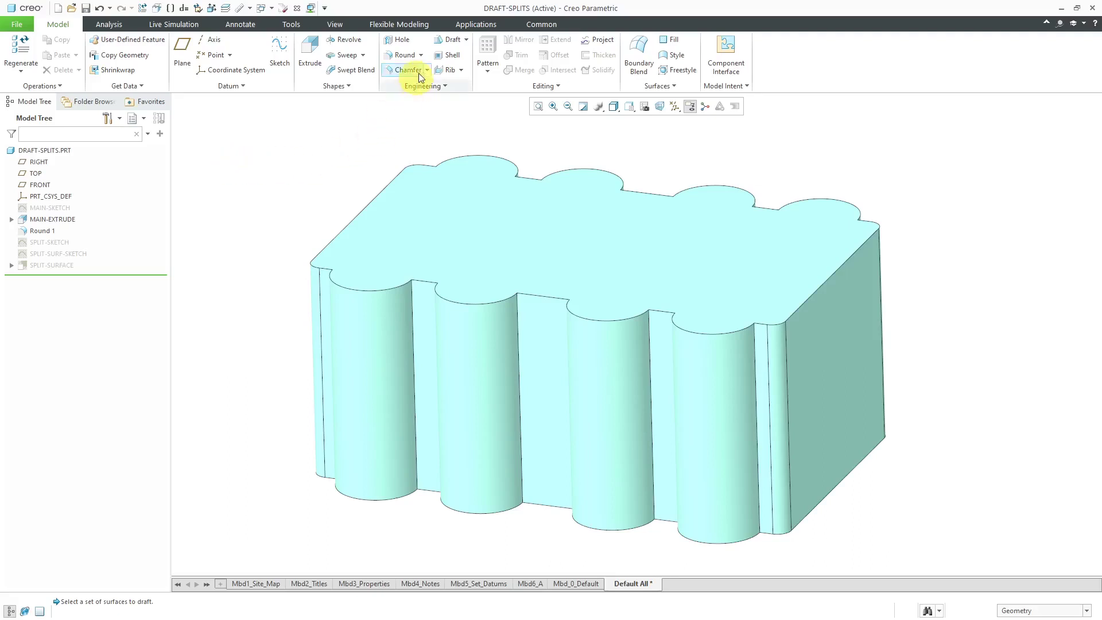
Step: Start a draft and select the block's scalloped side walls as a tangent intent-surface set
{"action": "left_click", "coordinate": [448, 38]}
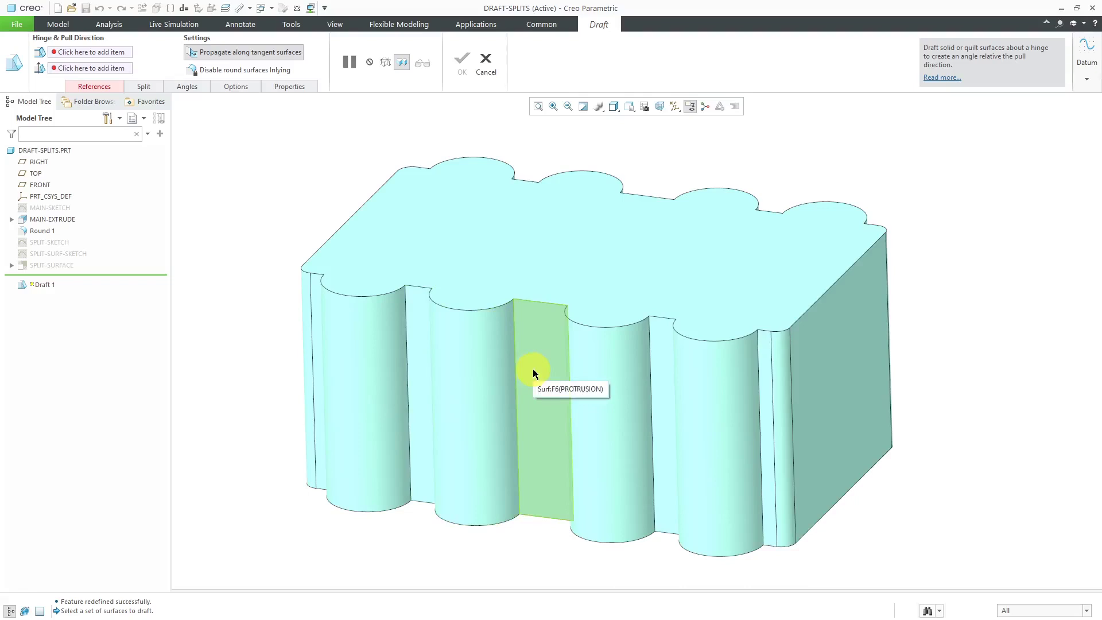
{"action": "left_click", "coordinate": [533, 368]}
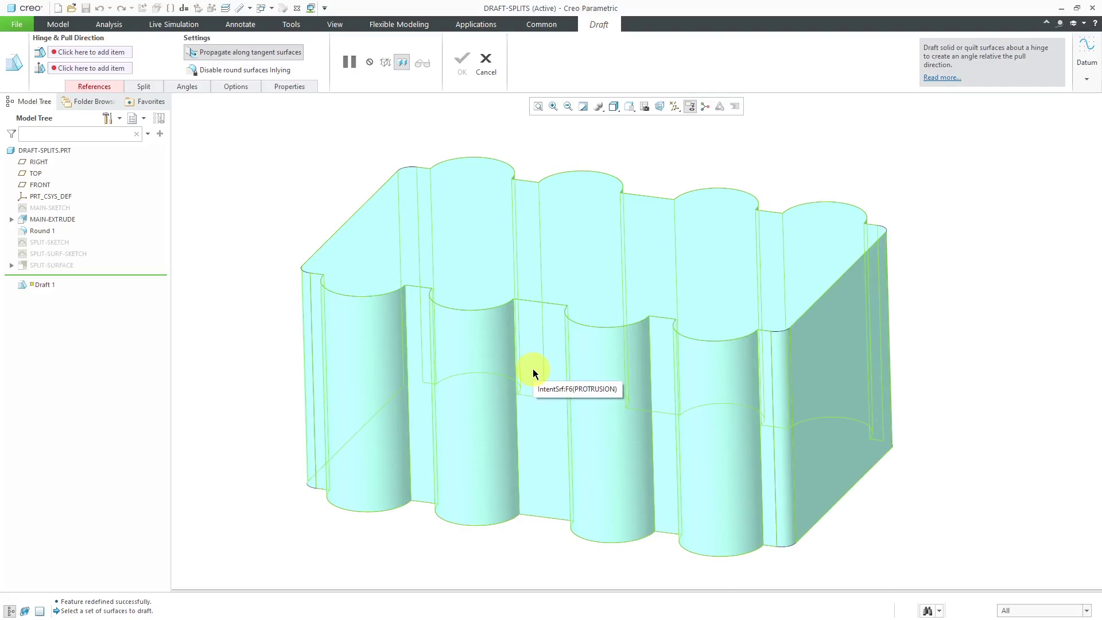
{"action": "left_click", "coordinate": [533, 369]}
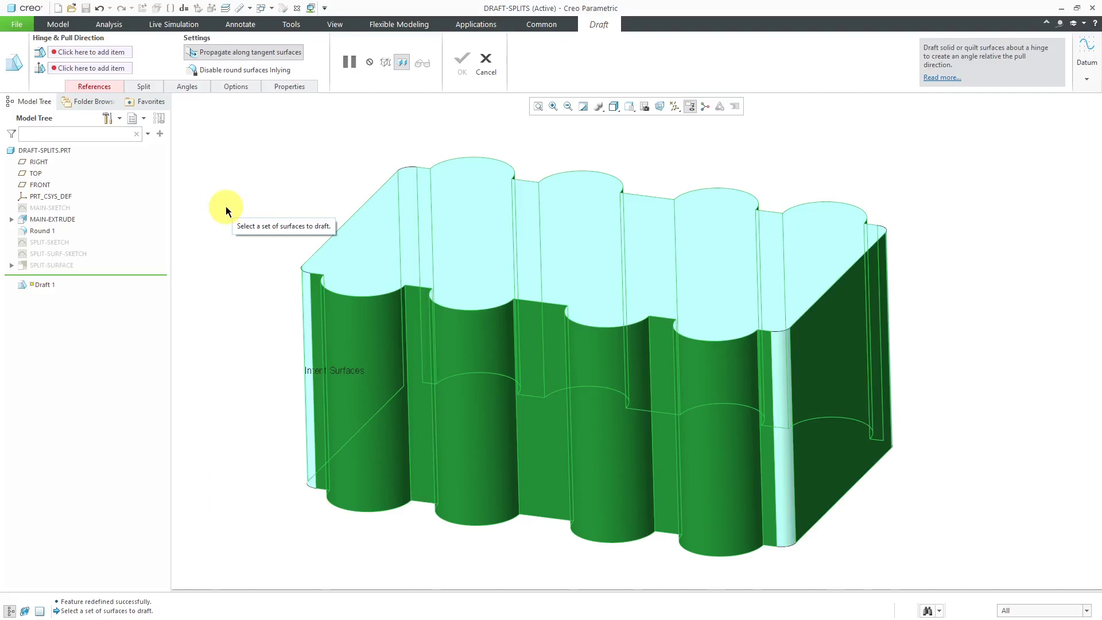
Step: Set the block's top face as the draft hinge and pull direction, previewing a 1.0° draft
{"action": "left_click", "coordinate": [99, 90]}
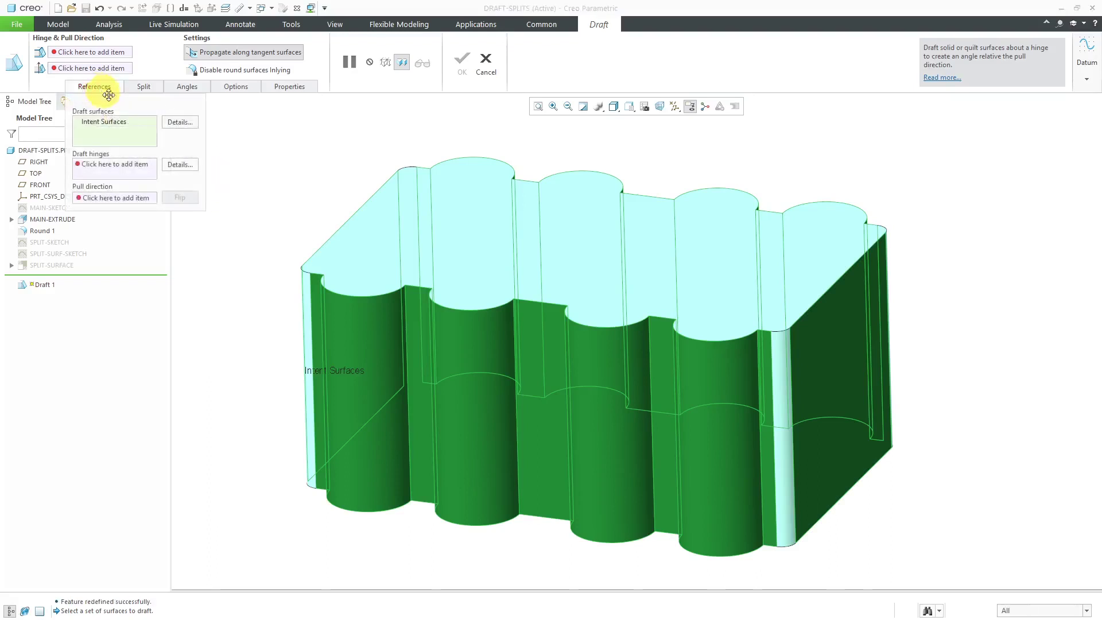
{"action": "left_click", "coordinate": [133, 129]}
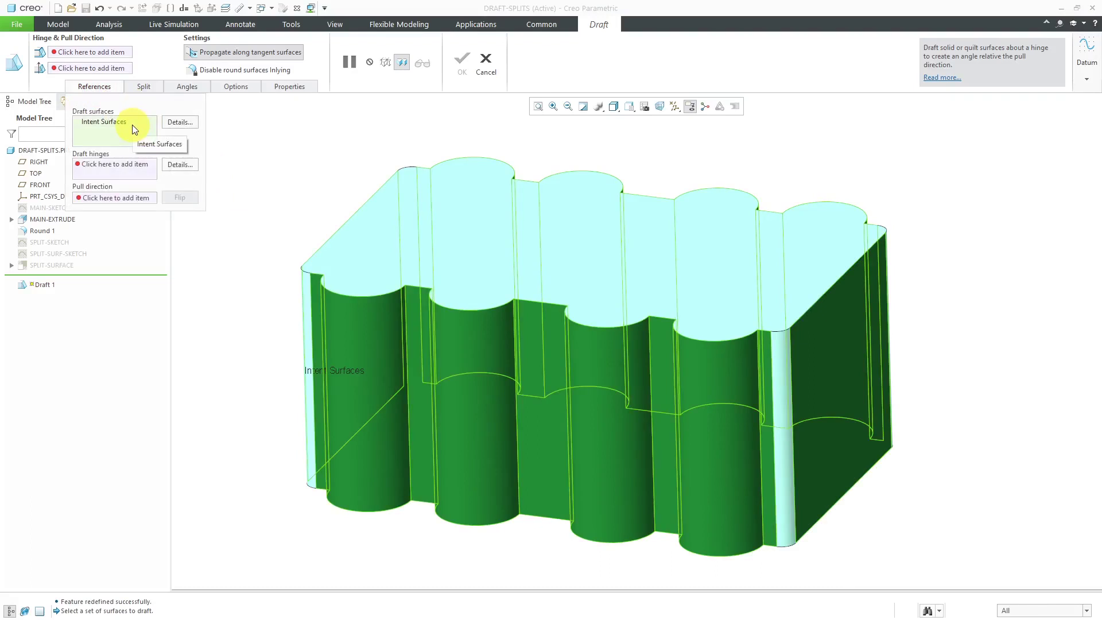
{"action": "left_click", "coordinate": [138, 168]}
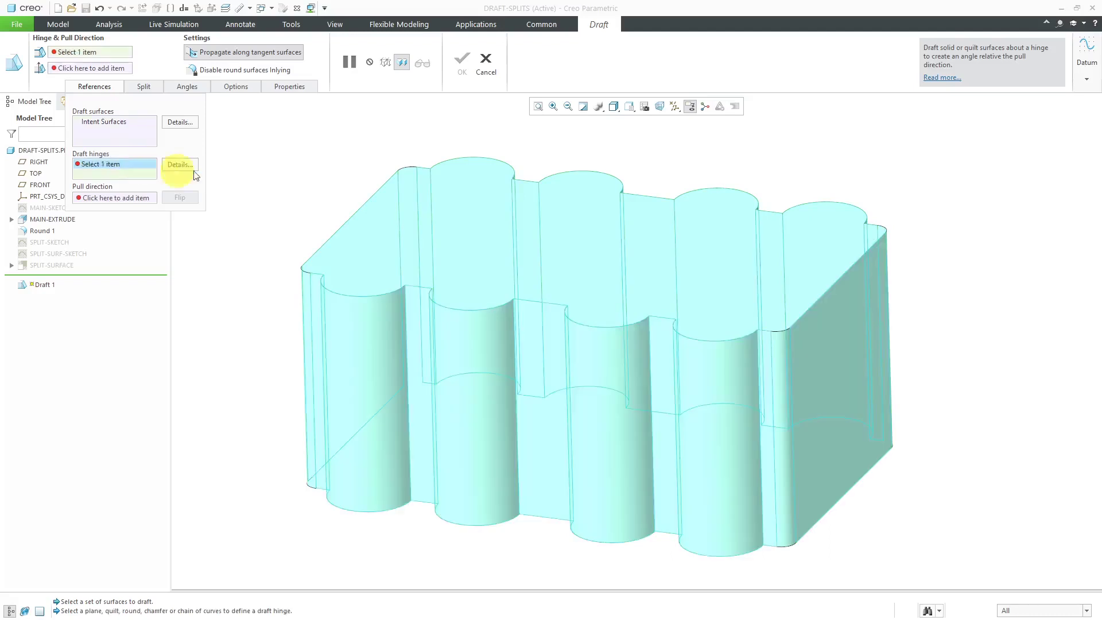
{"action": "right_click", "coordinate": [259, 152]}
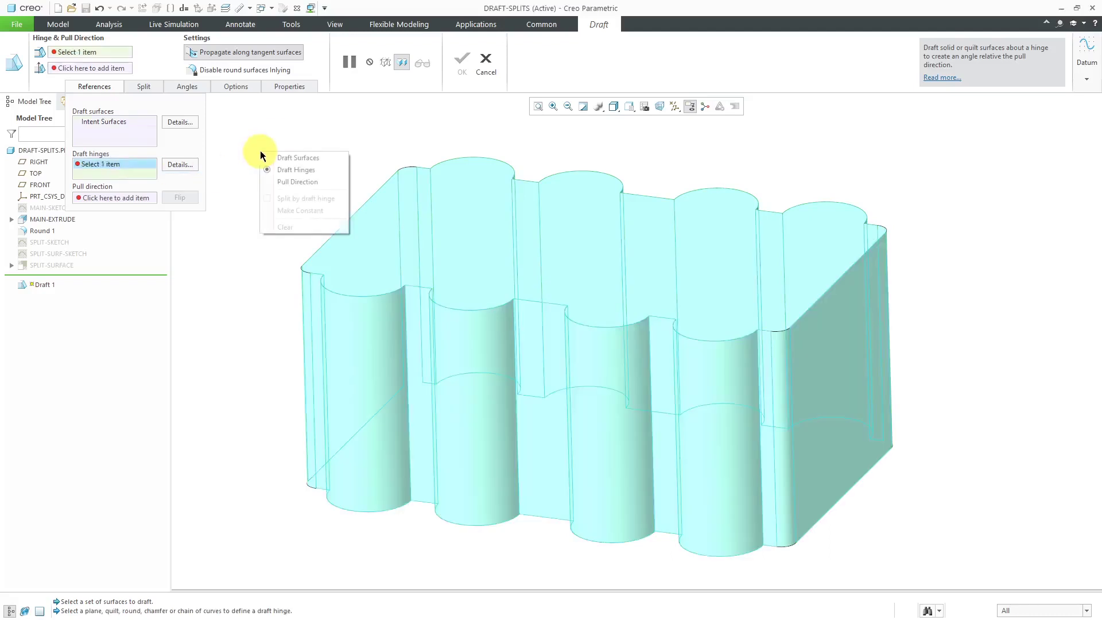
{"action": "left_click", "coordinate": [309, 173]}
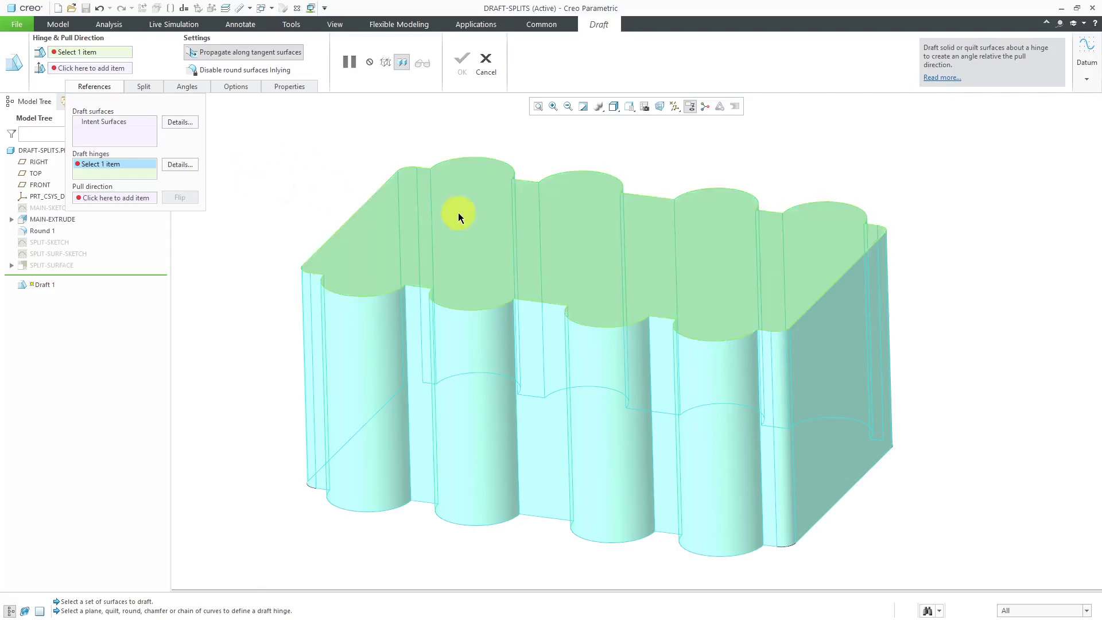
{"action": "left_click", "coordinate": [459, 215]}
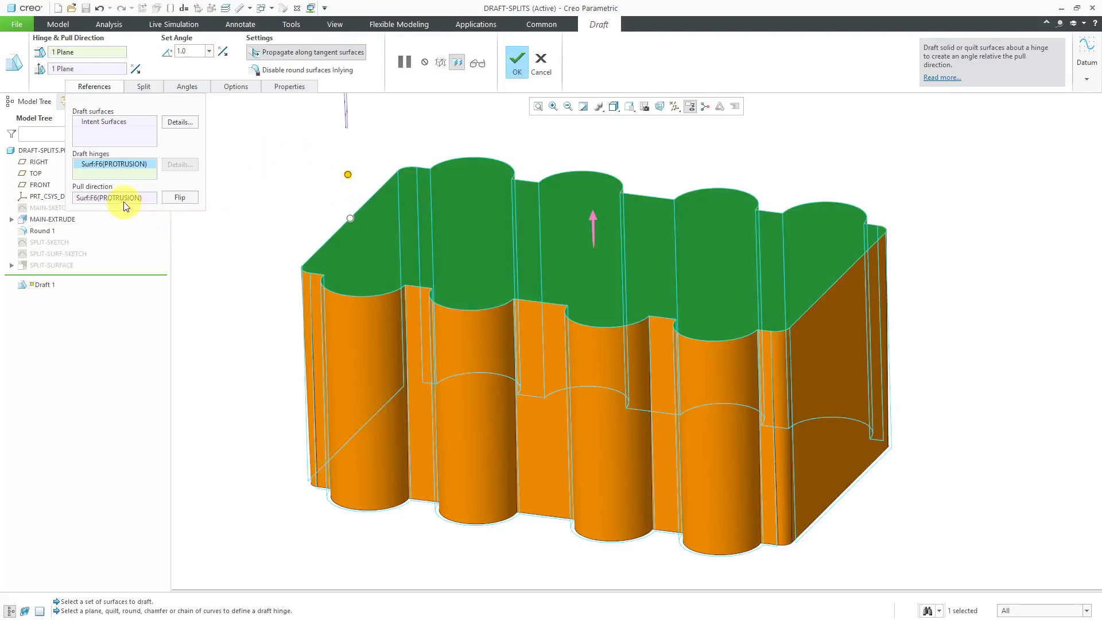
Step: Raise the draft angle from 1.0° to 4.0°, then recheck the drafted surfaces in References
{"action": "left_click", "coordinate": [142, 90]}
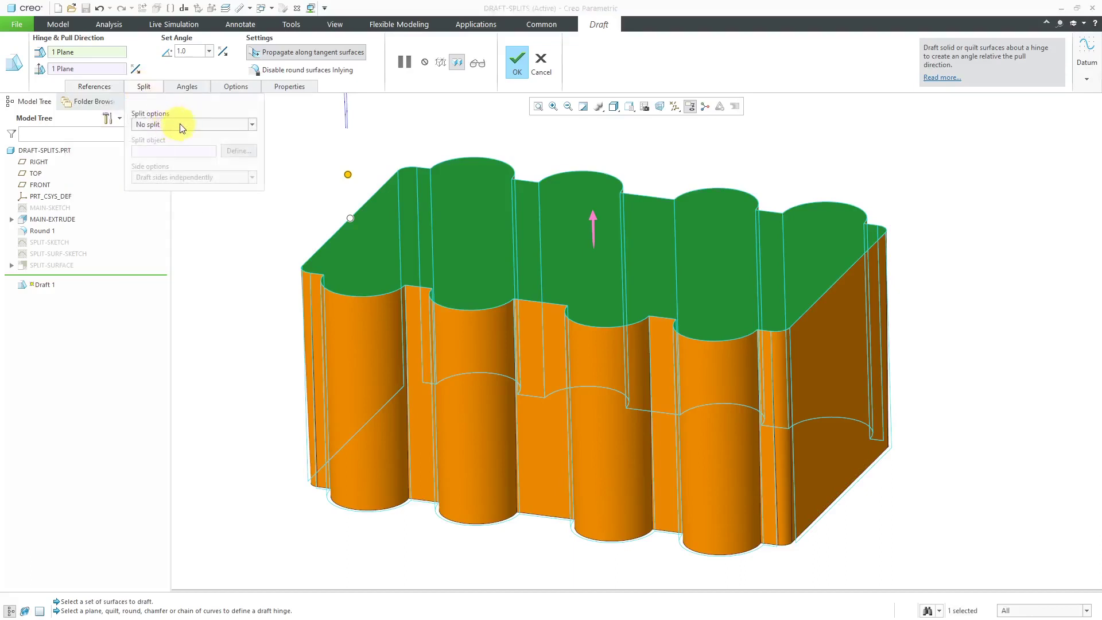
{"action": "scroll", "coordinate": [446, 311], "scroll_direction": "down", "scroll_amount": 3}
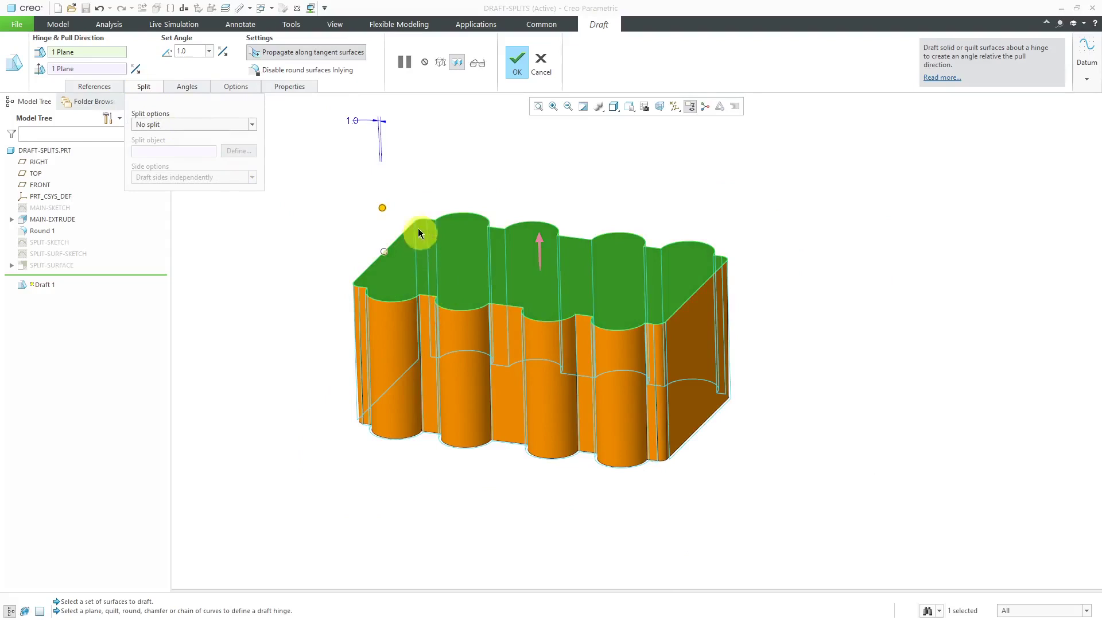
{"action": "left_click_drag", "start_coordinate": [385, 210], "coordinate": [388, 215]}
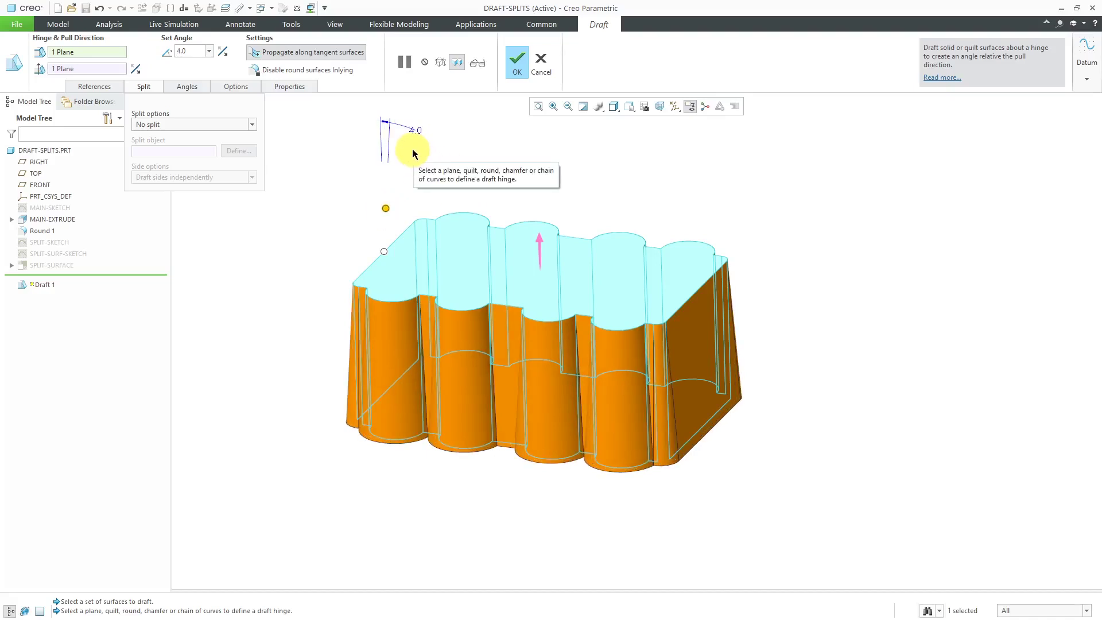
{"action": "scroll", "coordinate": [681, 453], "scroll_direction": "up", "scroll_amount": 3}
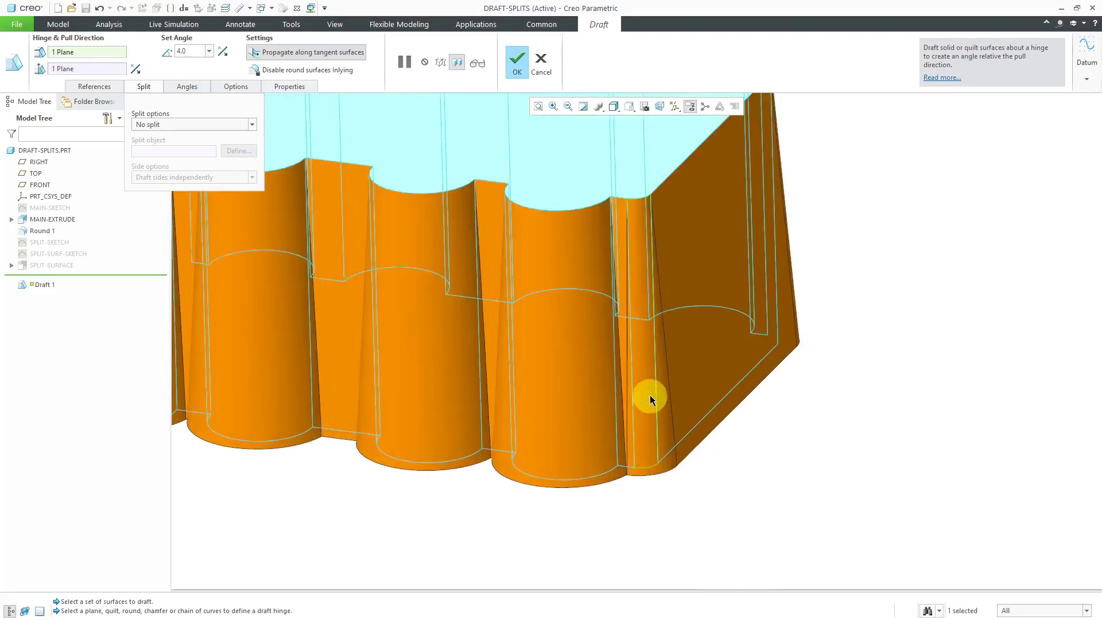
{"action": "scroll", "coordinate": [709, 467], "scroll_direction": "down", "scroll_amount": 3}
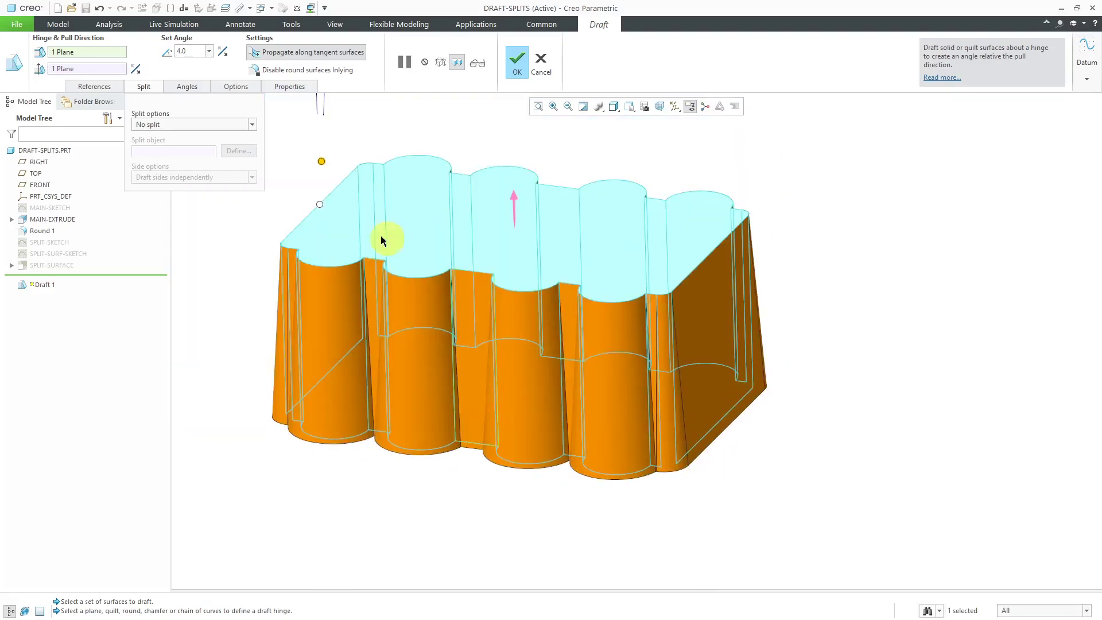
{"action": "left_click", "coordinate": [96, 87]}
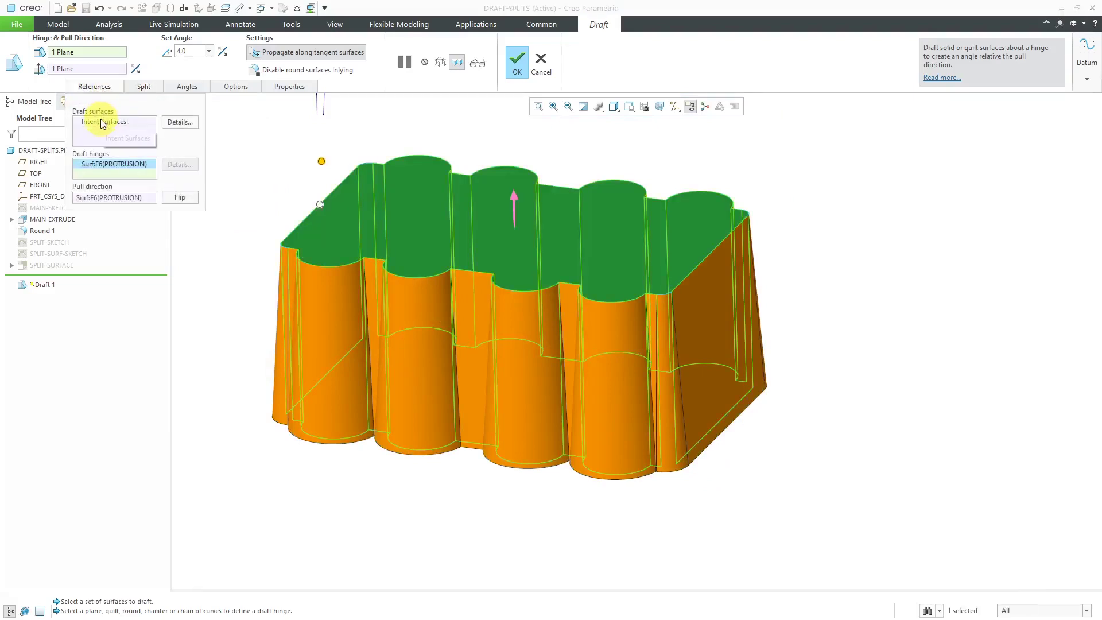
{"action": "left_click", "coordinate": [103, 122]}
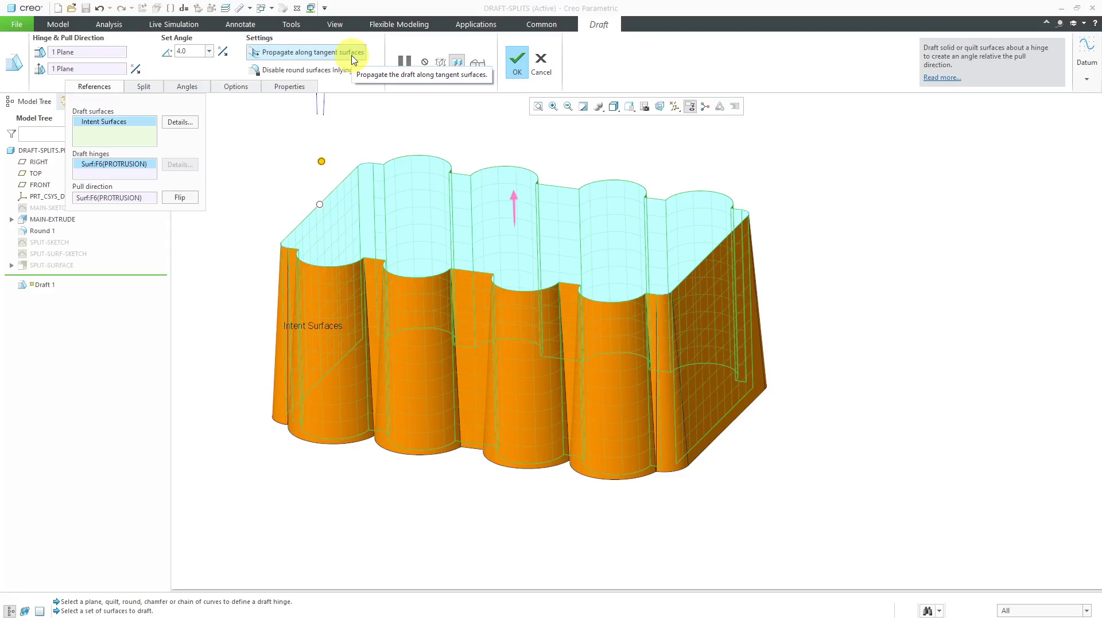
Step: Apply the 4.0° draft and orbit the block to inspect the tapered walls
{"action": "left_click", "coordinate": [512, 76]}
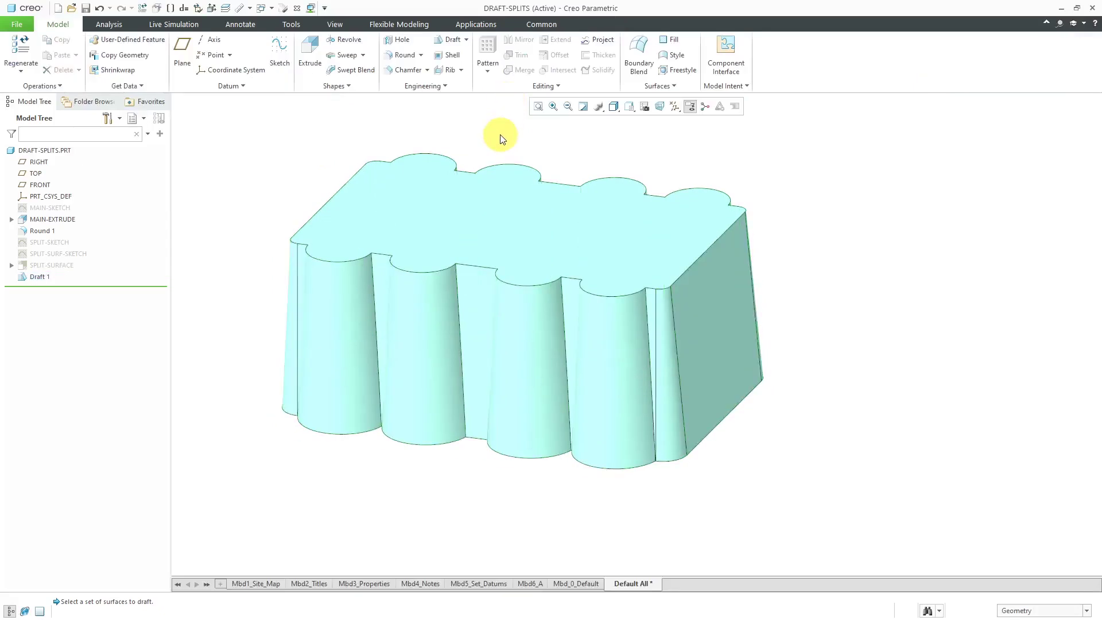
{"action": "mouse_move", "coordinate": [561, 175]}
{"action": "middle_mouse_down"}
{"action": "mouse_move", "coordinate": [591, 160]}
{"action": "mouse_move", "coordinate": [560, 165]}
{"action": "mouse_move", "coordinate": [556, 148]}
{"action": "mouse_move", "coordinate": [558, 165]}
{"action": "mouse_move", "coordinate": [861, 239]}
{"action": "middle_mouse_up"}
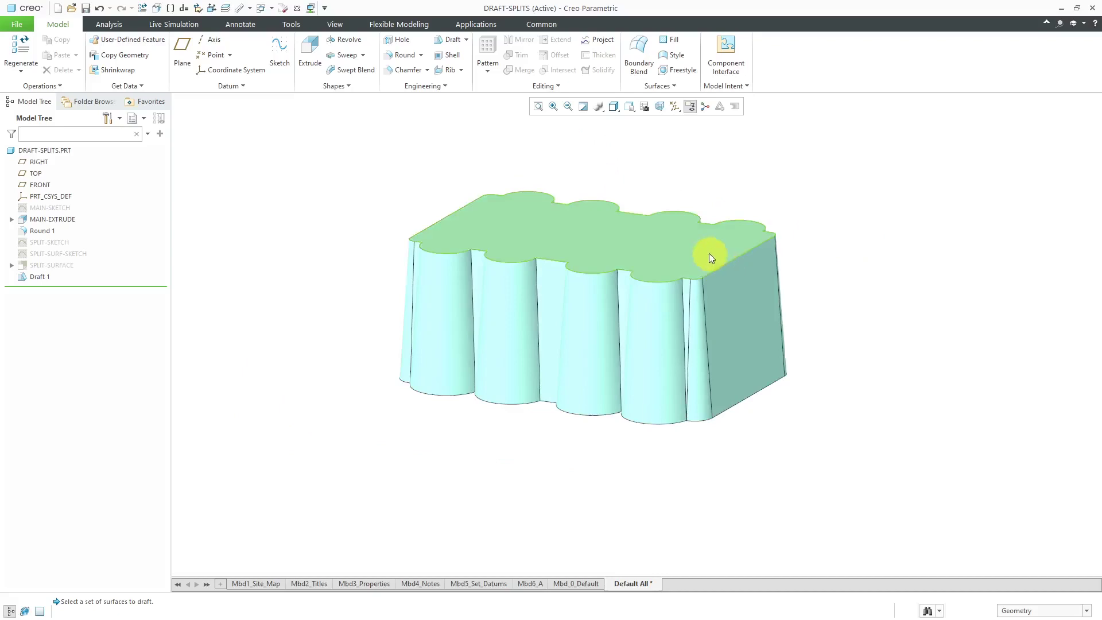
{"action": "middle_click_drag", "start_coordinate": [709, 253], "coordinate": [511, 155]}
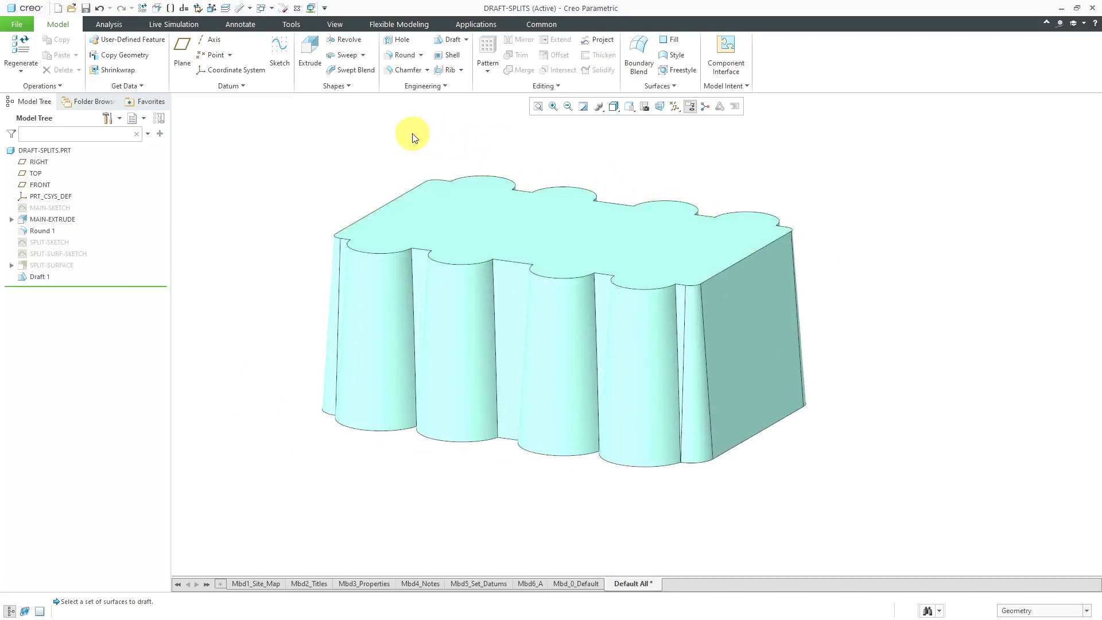
Step: Show datum planes, then hide RIGHT and FRONT so only TOP remains visible
{"action": "left_click", "coordinate": [675, 108]}
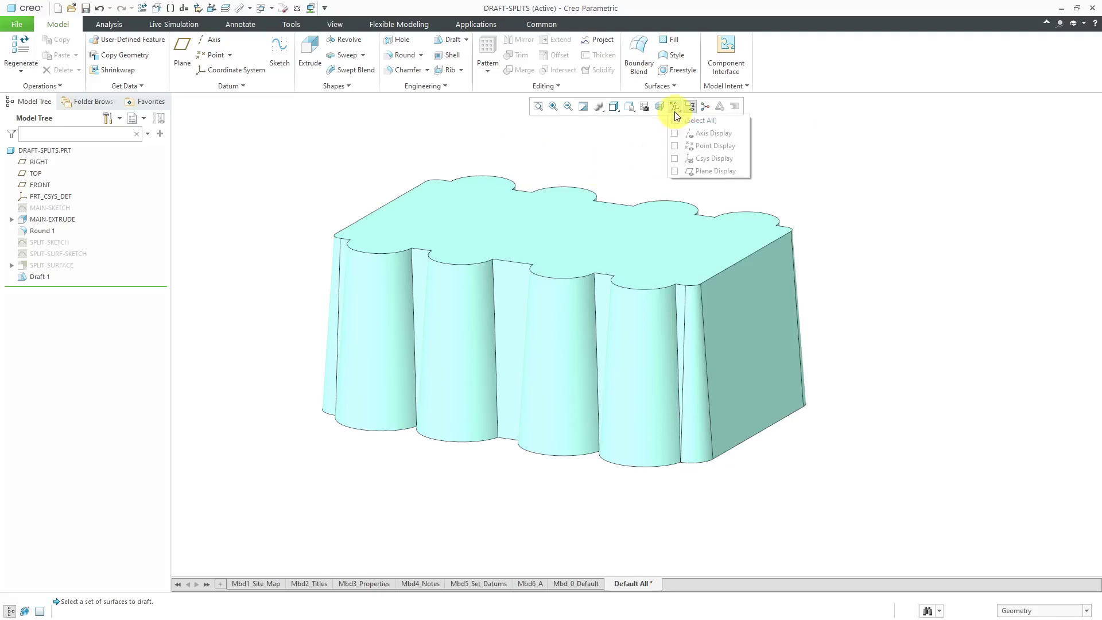
{"action": "left_click", "coordinate": [718, 171]}
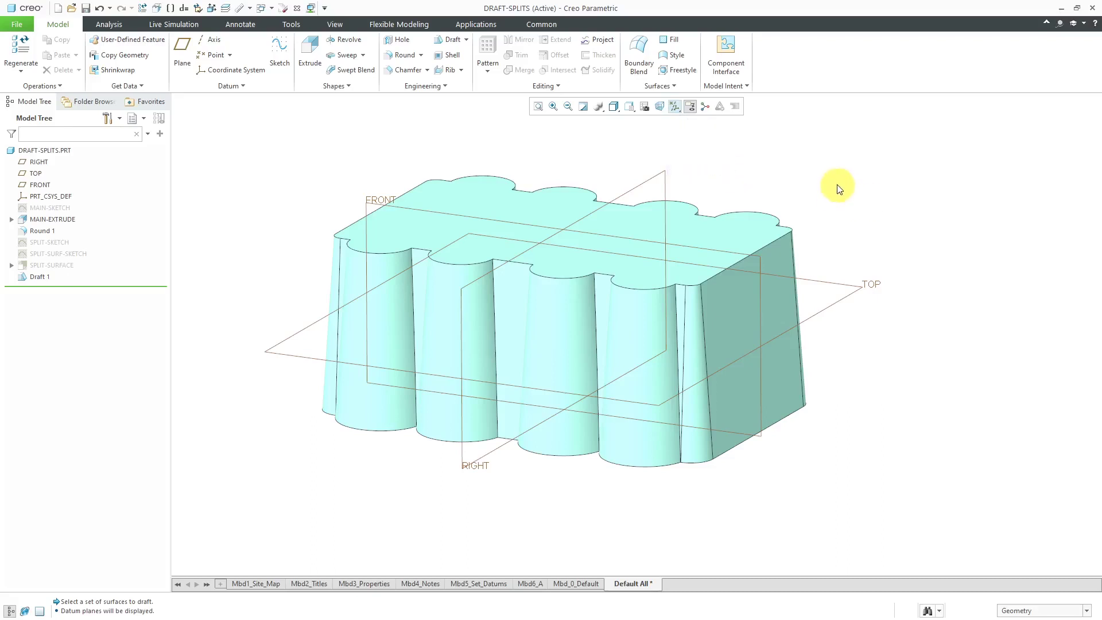
{"action": "left_click", "coordinate": [663, 172]}
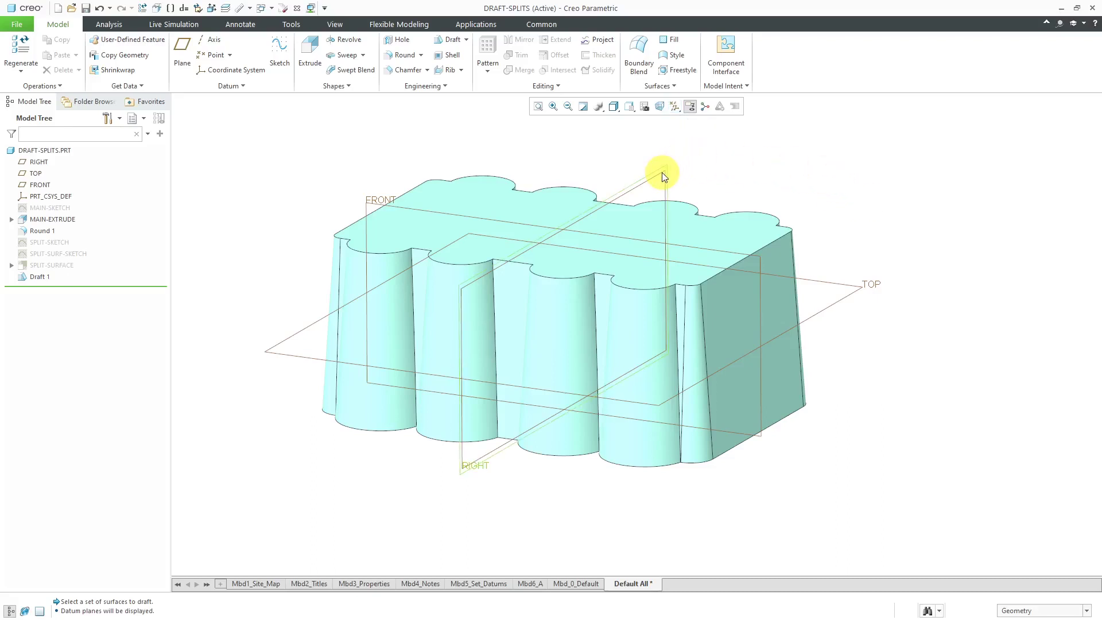
{"action": "left_click", "coordinate": [698, 136]}
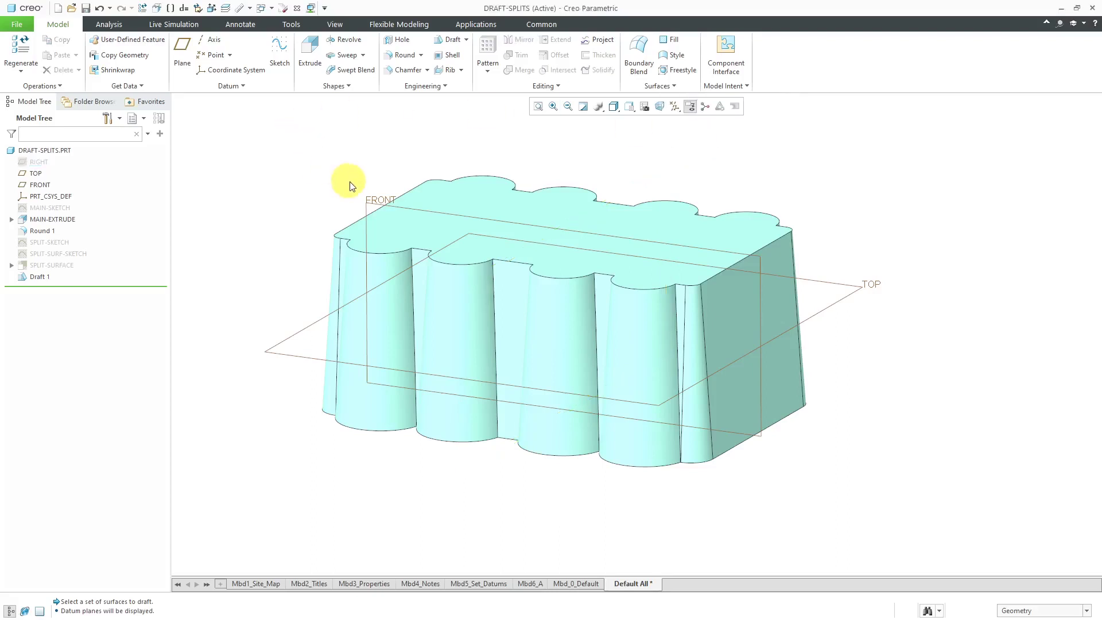
{"action": "left_click", "coordinate": [372, 197]}
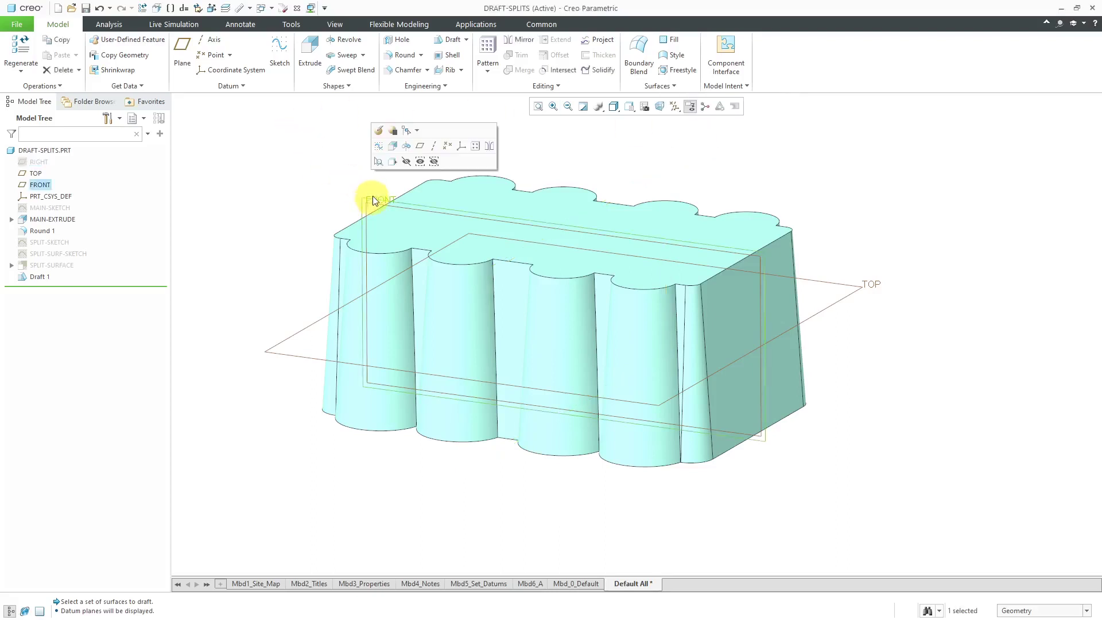
{"action": "left_click", "coordinate": [407, 161]}
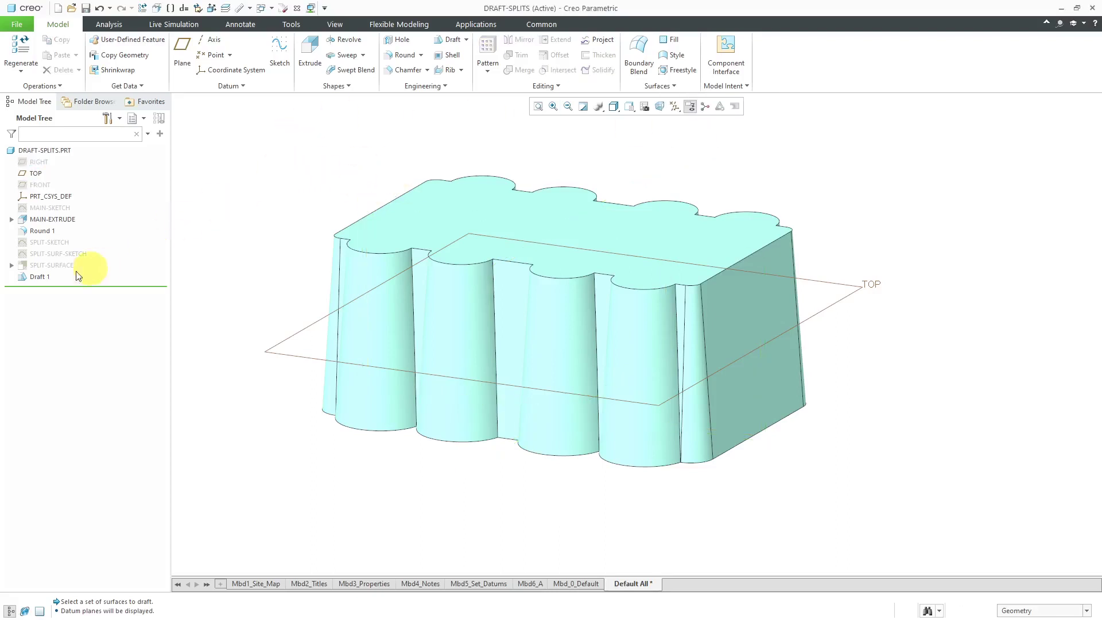
Step: Reopen Draft 1 and make the TOP datum plane its draft hinge
{"action": "left_click", "coordinate": [36, 277]}
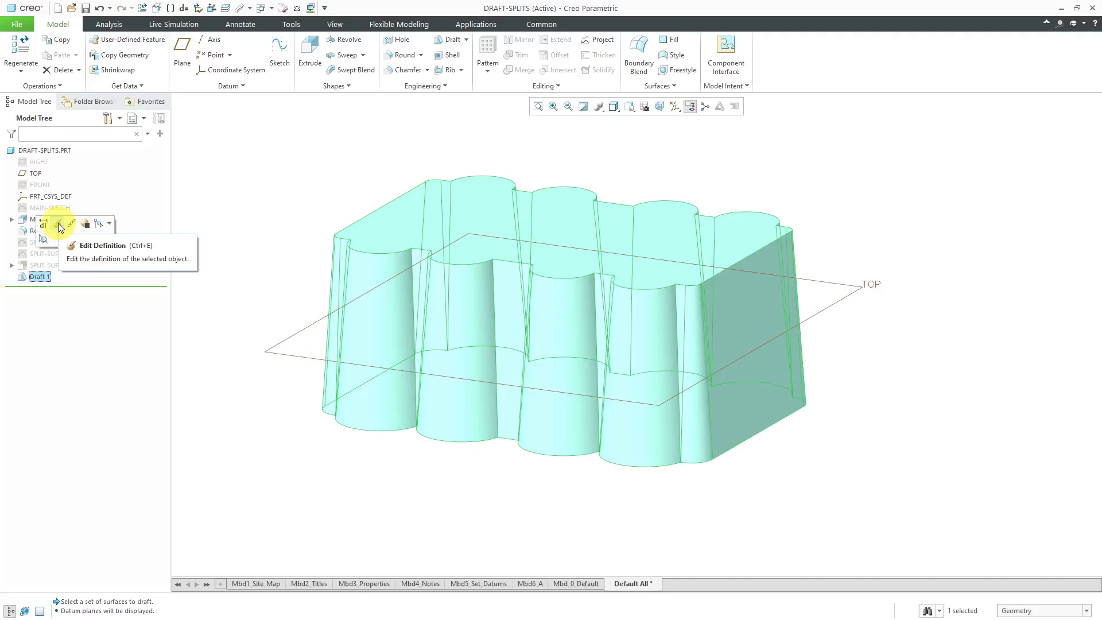
{"action": "left_click", "coordinate": [59, 227]}
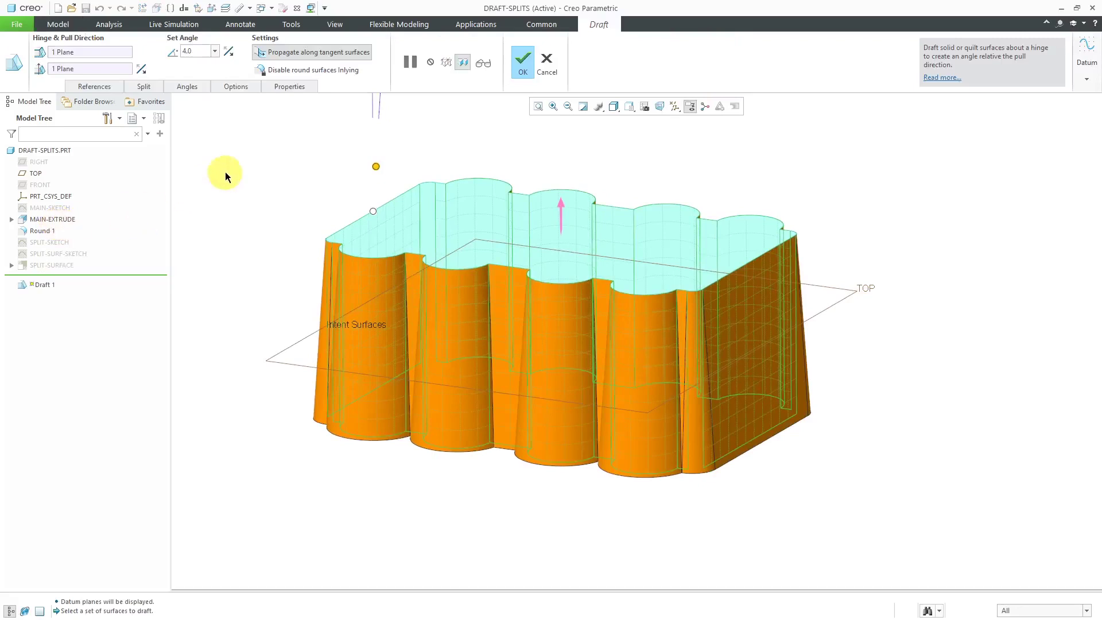
{"action": "left_click", "coordinate": [112, 86]}
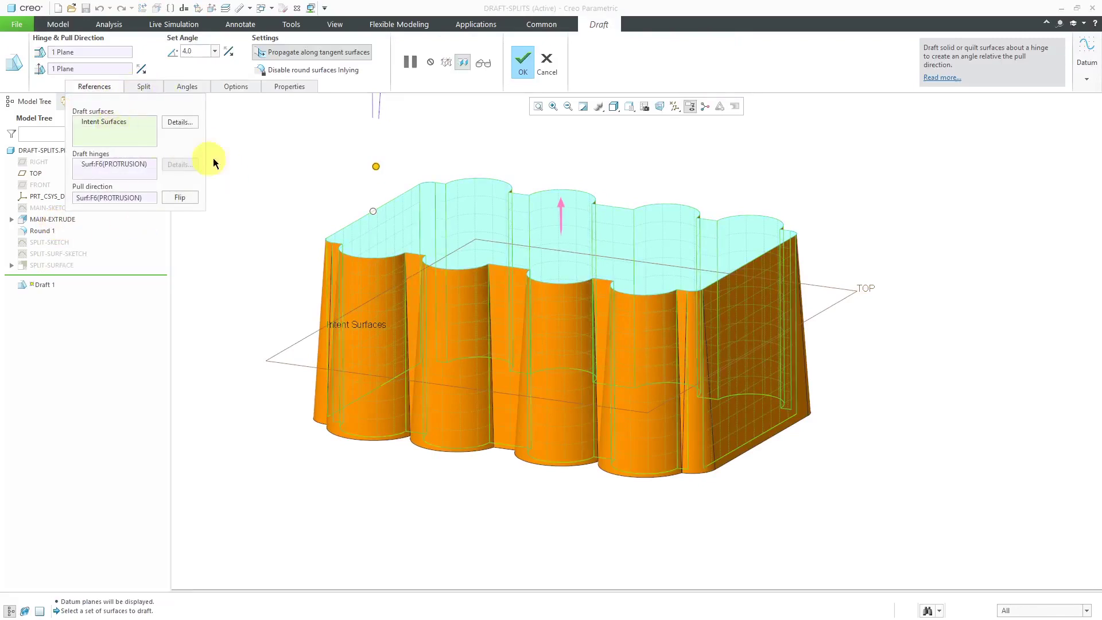
{"action": "right_click", "coordinate": [267, 172]}
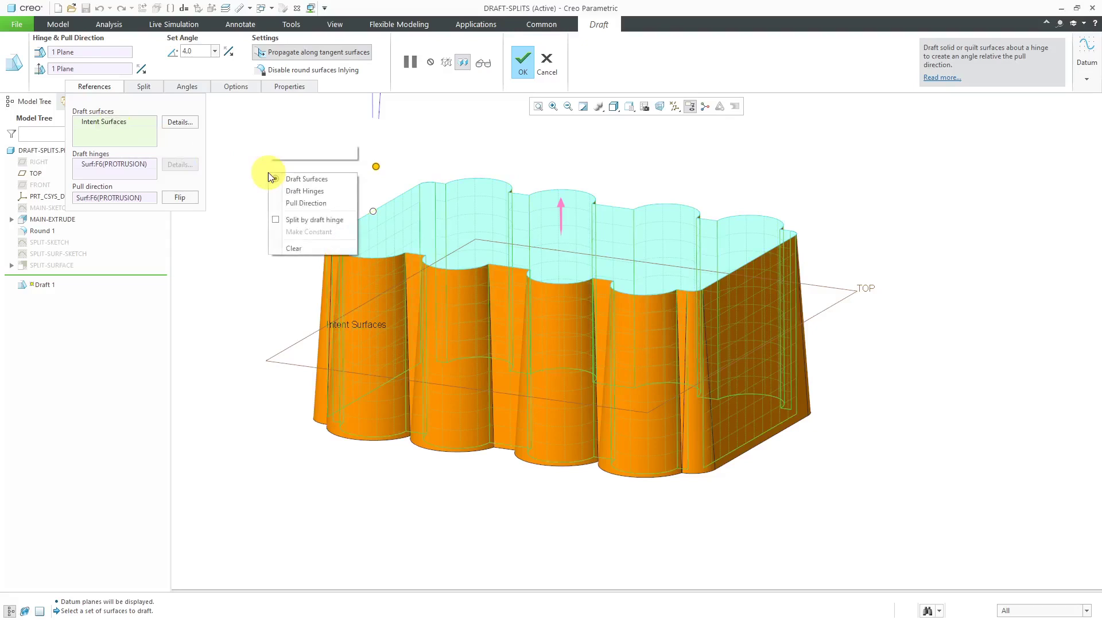
{"action": "left_click", "coordinate": [294, 192]}
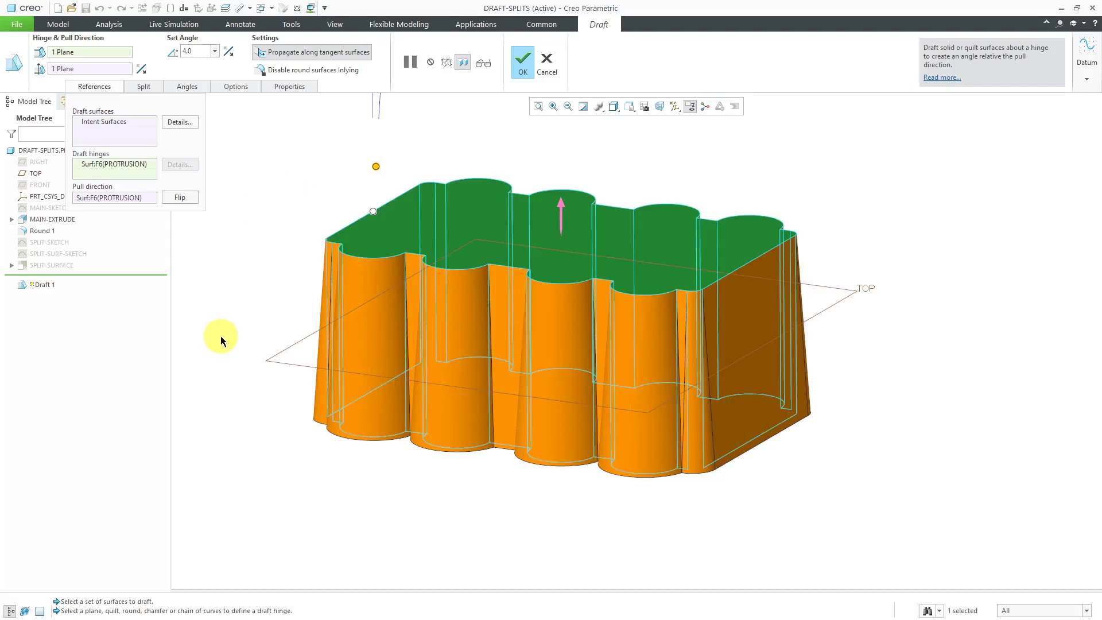
{"action": "left_click", "coordinate": [272, 358]}
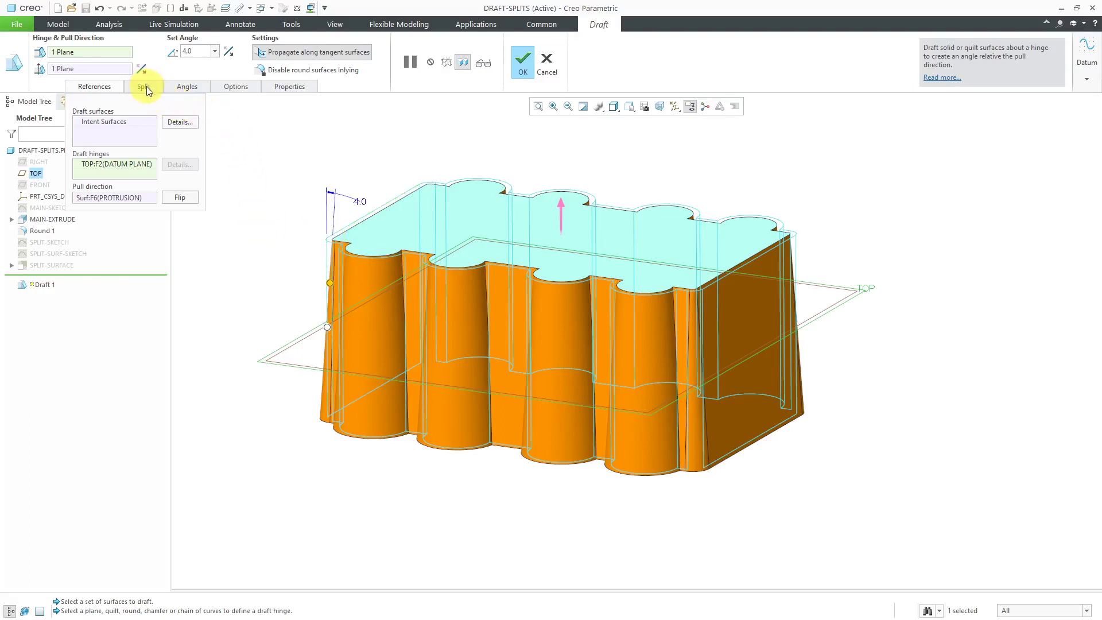
Step: Split the draft by the hinge, with 9.0° above the TOP plane and 4.0° below
{"action": "left_click", "coordinate": [147, 86]}
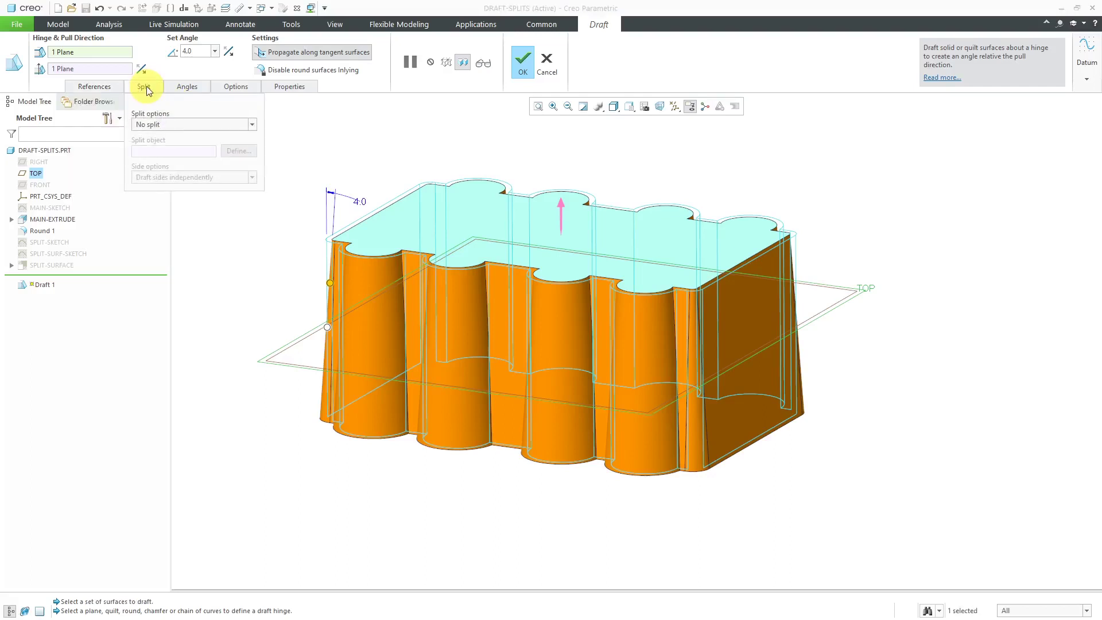
{"action": "left_click", "coordinate": [253, 124]}
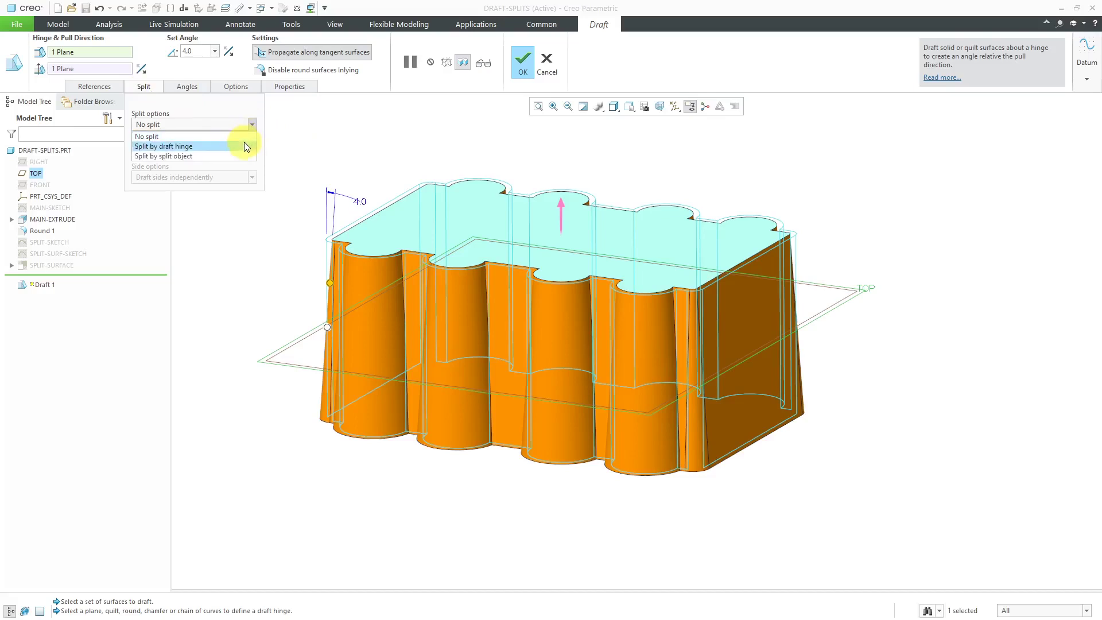
{"action": "left_click", "coordinate": [243, 146]}
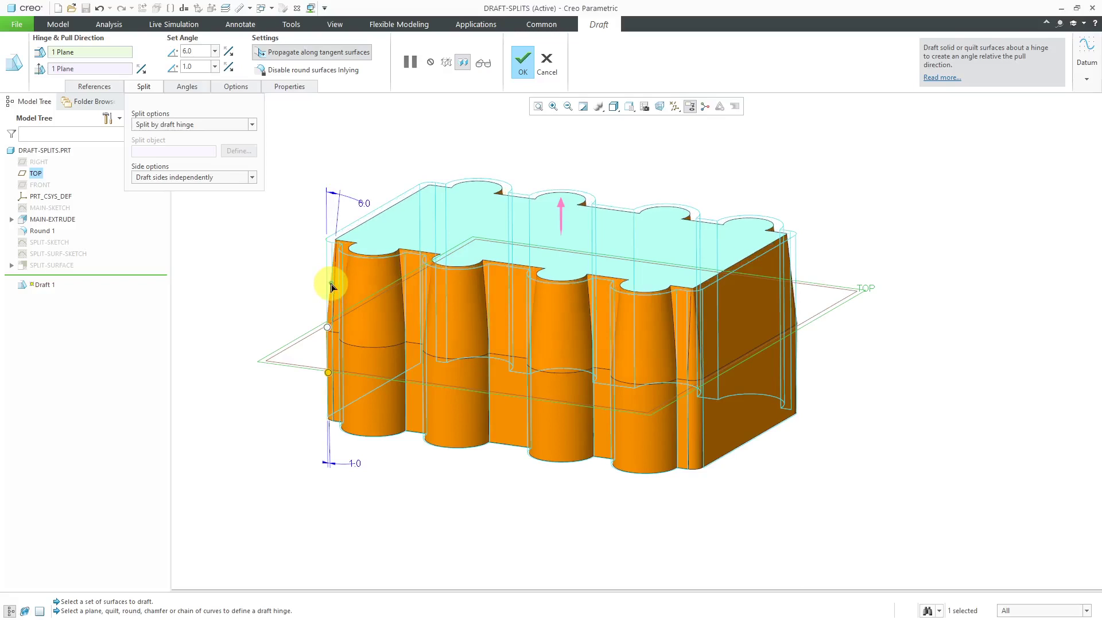
{"action": "left_click_drag", "start_coordinate": [332, 286], "coordinate": [335, 286]}
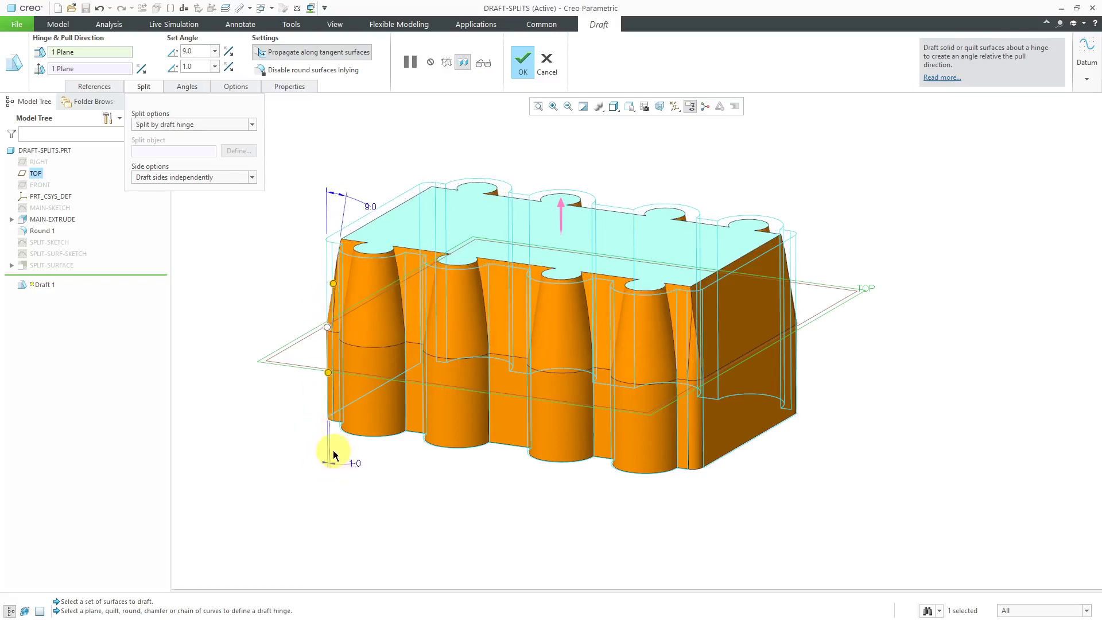
{"action": "left_click_drag", "start_coordinate": [326, 376], "coordinate": [330, 379]}
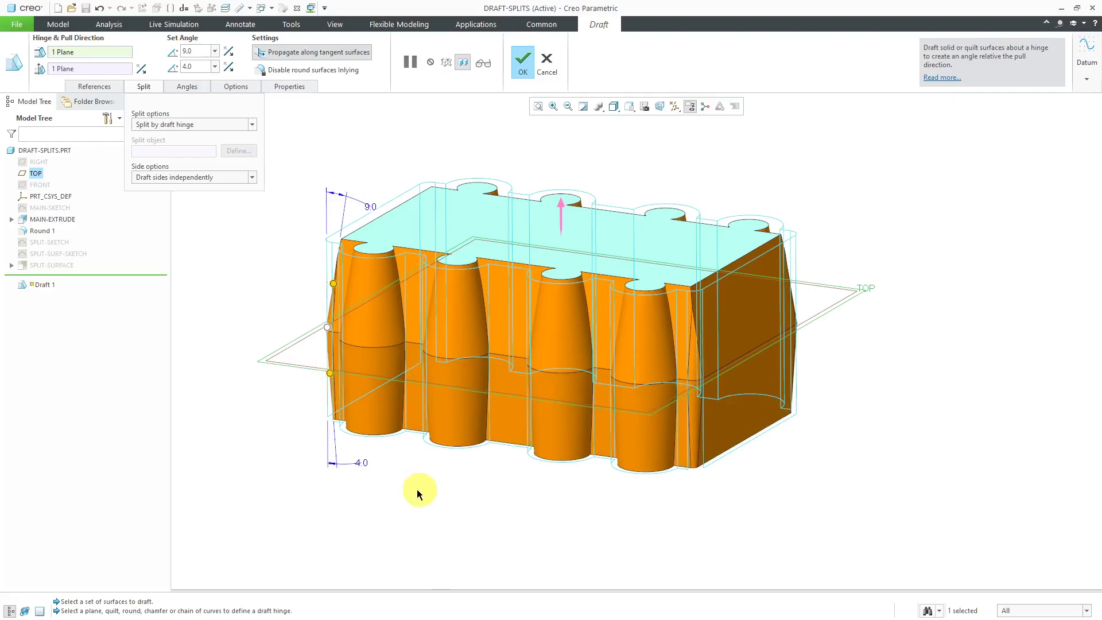
{"action": "scroll", "coordinate": [719, 447], "scroll_direction": "up", "scroll_amount": 2}
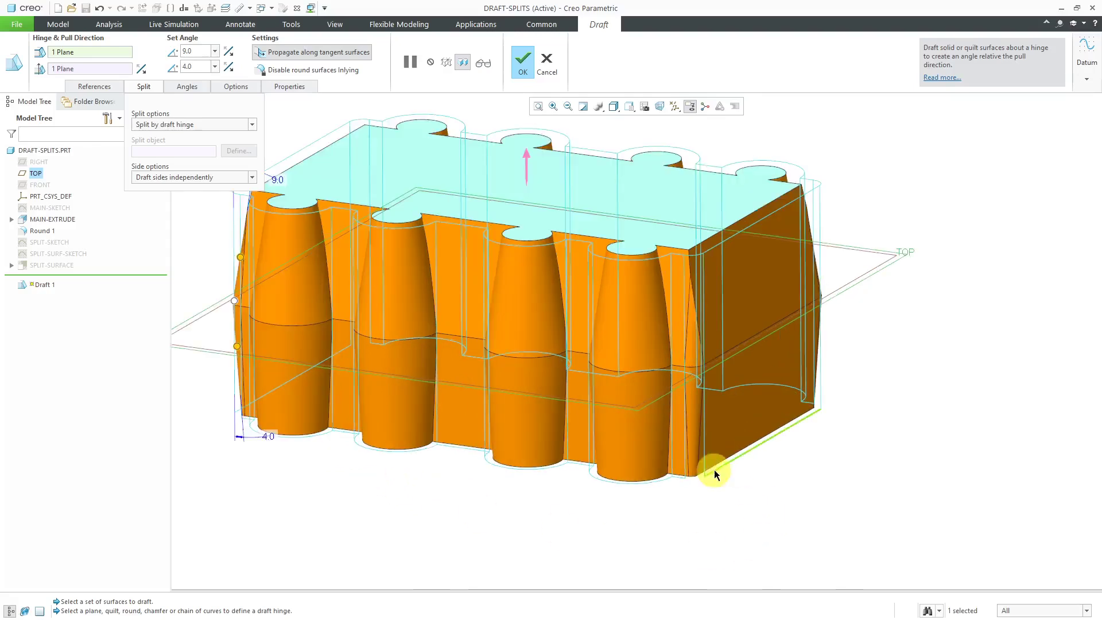
{"action": "scroll", "coordinate": [698, 310], "scroll_direction": "up", "scroll_amount": 2}
{"action": "scroll", "coordinate": [727, 422], "scroll_direction": "down", "scroll_amount": 5}
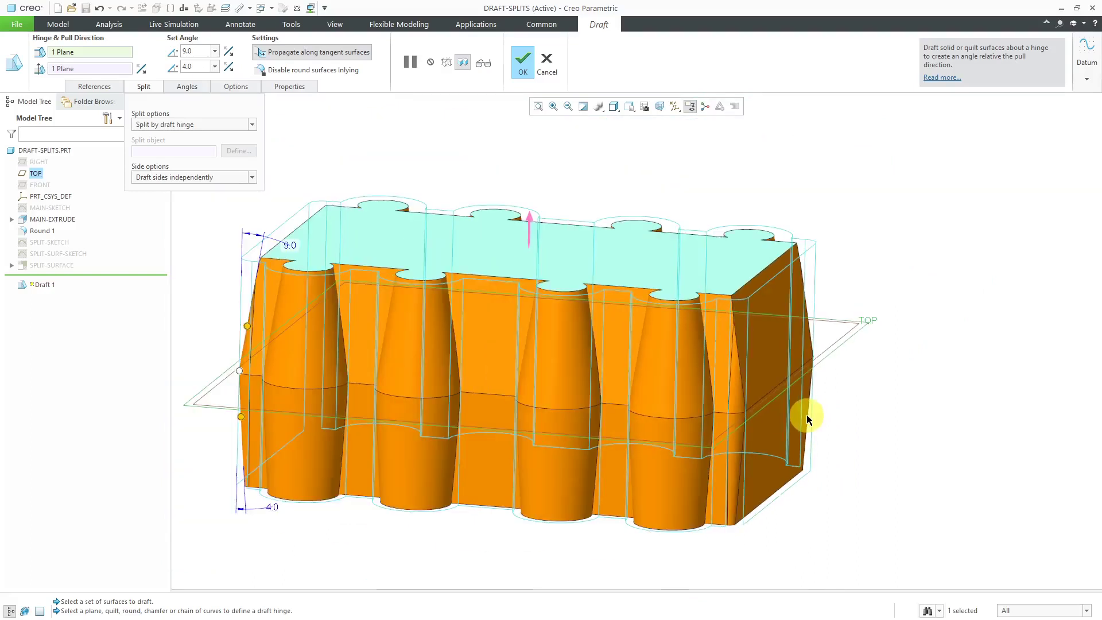
Step: Enable Disable round surfaces Inlying and apply the 9.0°/4.0° split draft
{"action": "scroll", "coordinate": [734, 355], "scroll_direction": "up", "scroll_amount": 2}
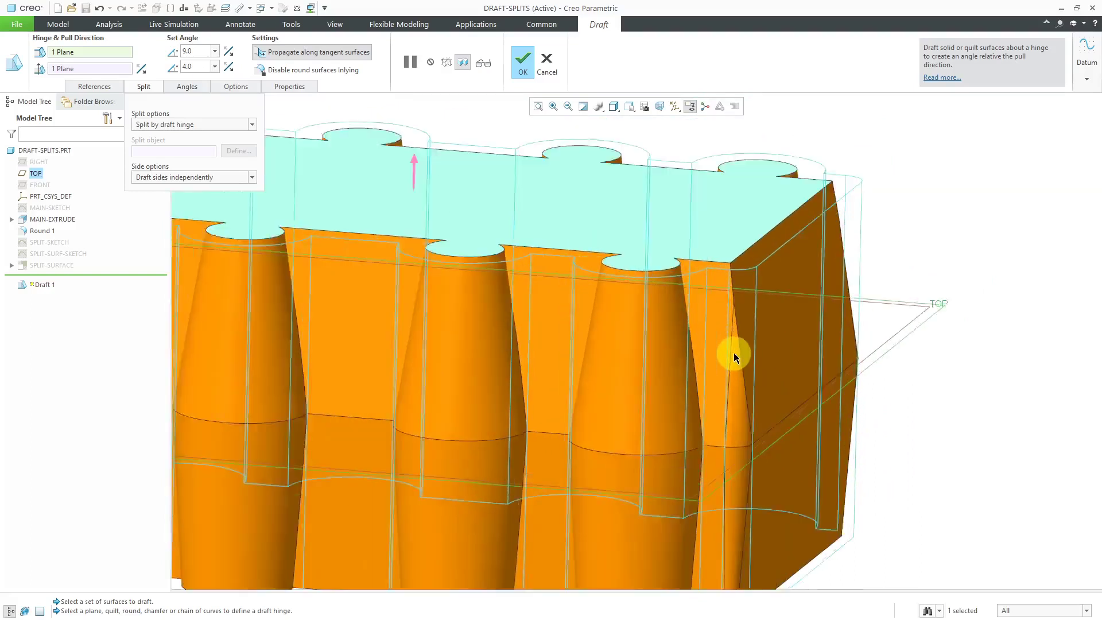
{"action": "scroll", "coordinate": [734, 356], "scroll_direction": "up", "scroll_amount": 1}
{"action": "scroll", "coordinate": [752, 441], "scroll_direction": "down", "scroll_amount": 3}
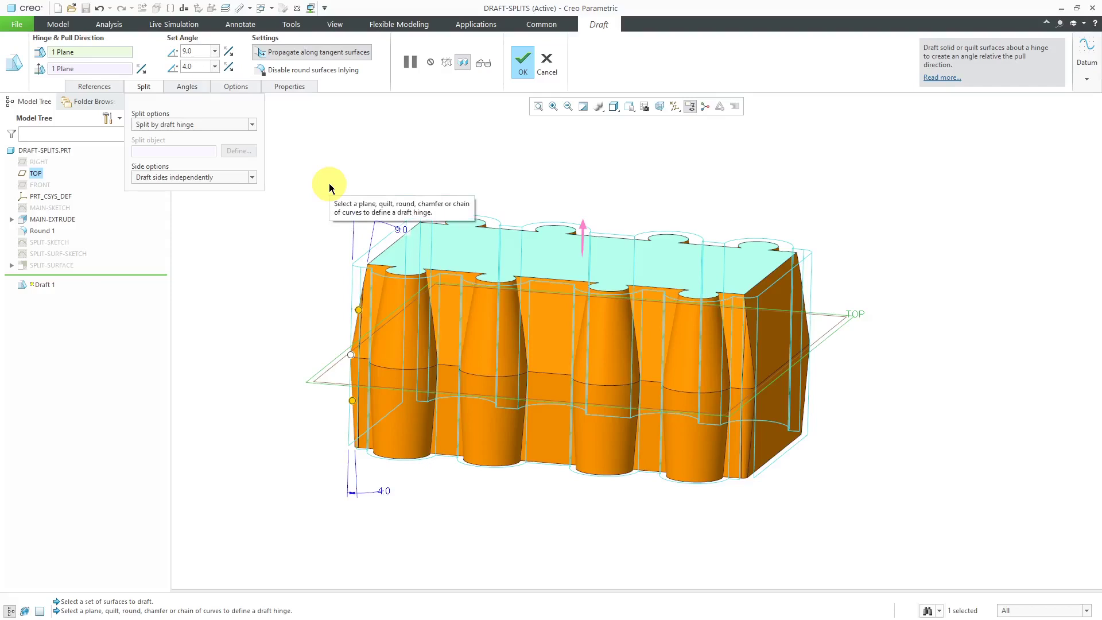
{"action": "left_click", "coordinate": [347, 72]}
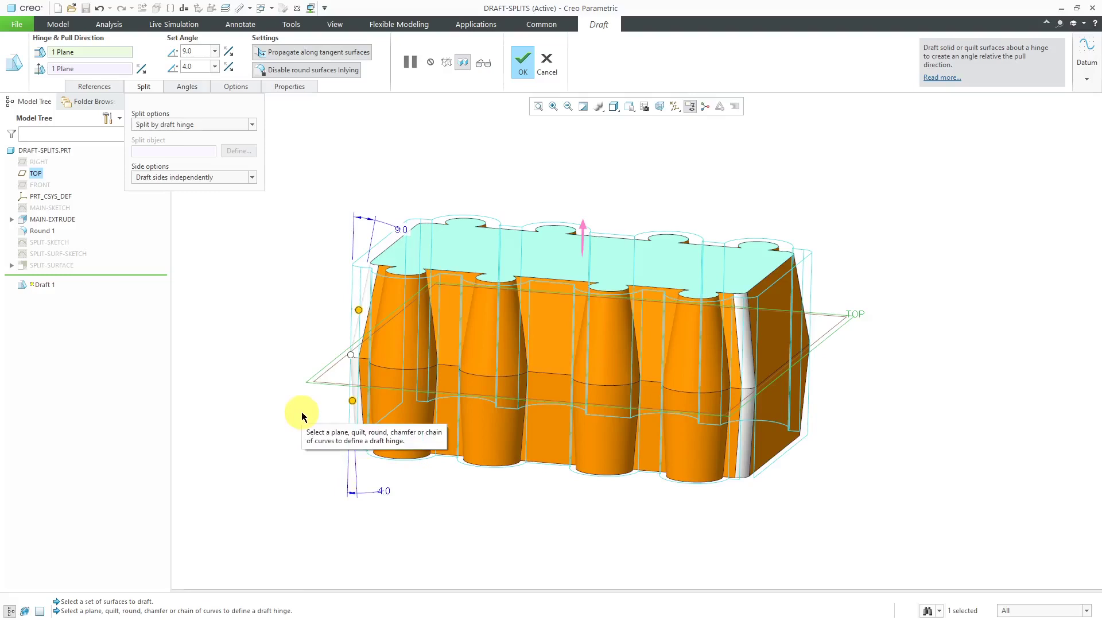
{"action": "left_click", "coordinate": [523, 64]}
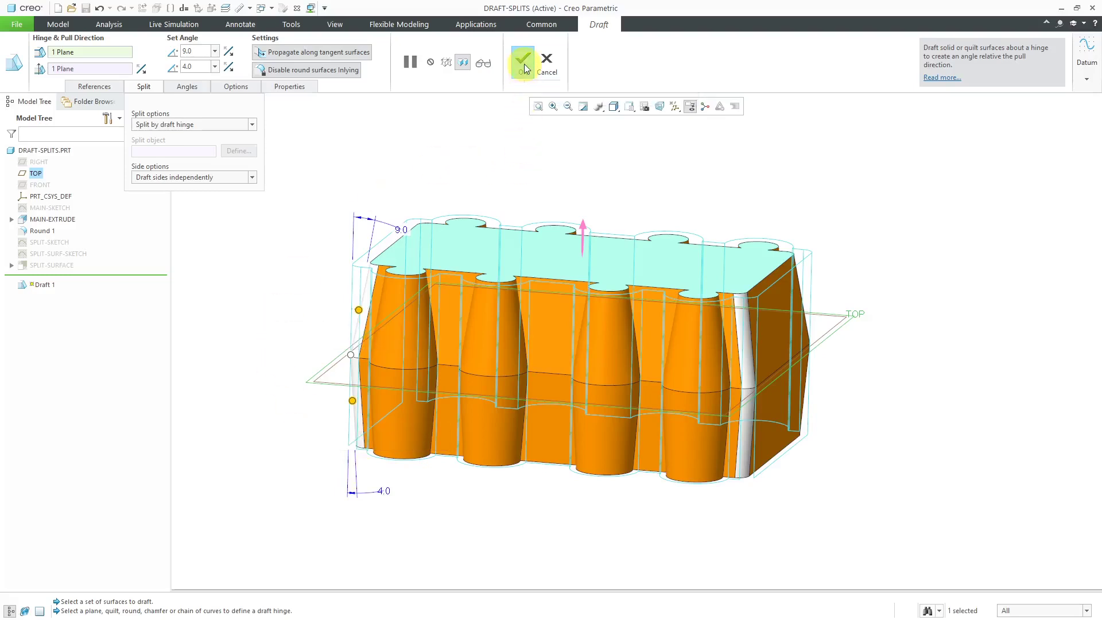
Step: Turn off datum plane display, then select Draft 1 in the Model Tree
{"action": "left_click", "coordinate": [376, 177]}
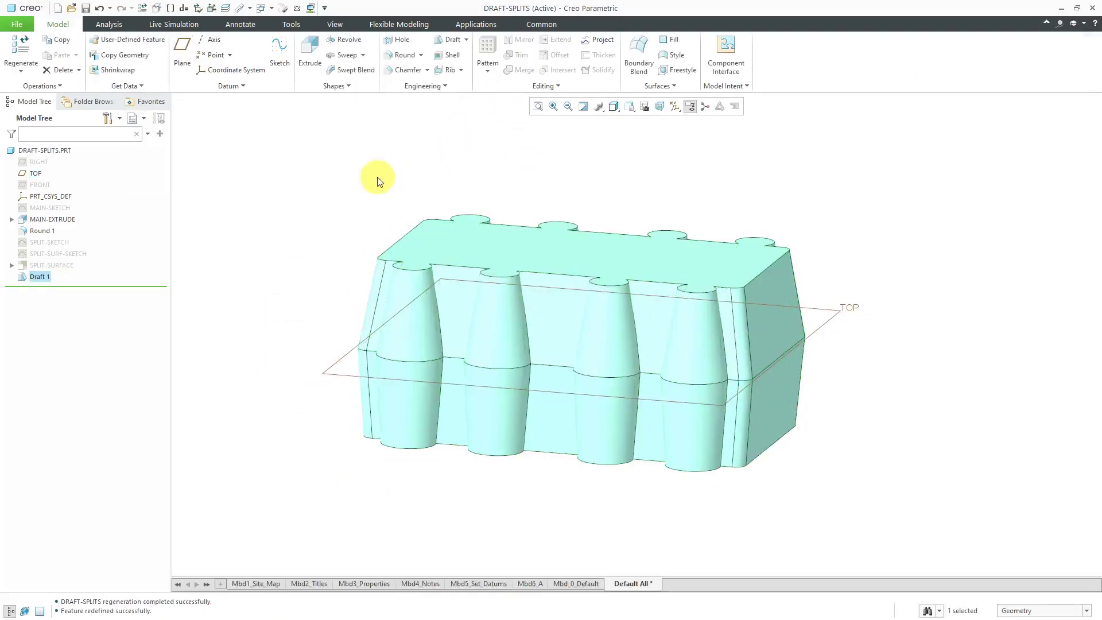
{"action": "middle_click_drag", "start_coordinate": [492, 204], "coordinate": [493, 236]}
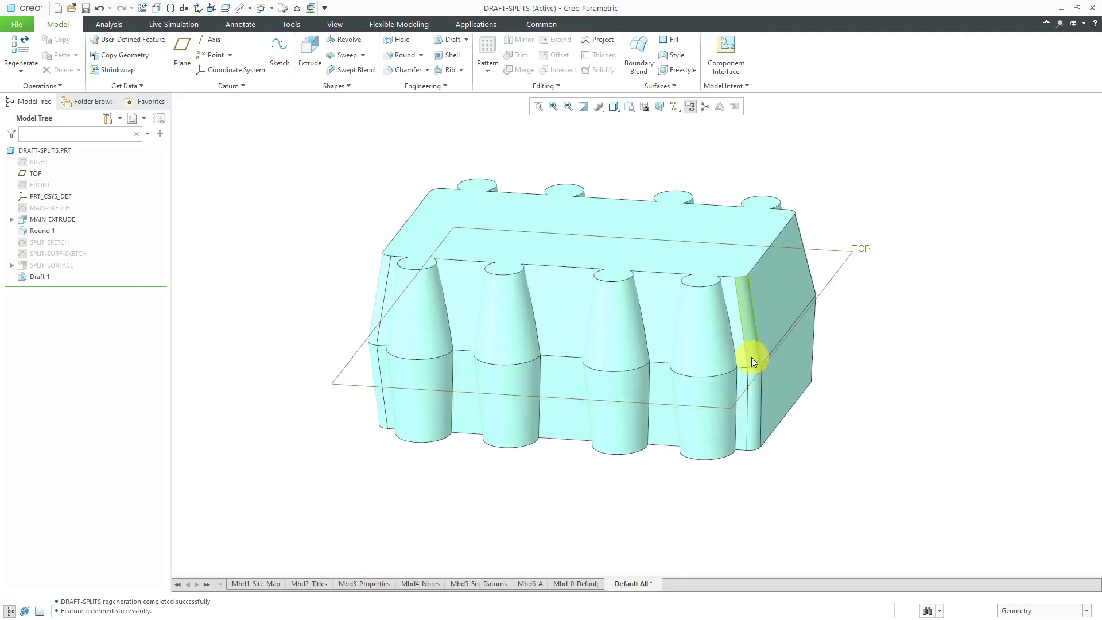
{"action": "left_click", "coordinate": [677, 108]}
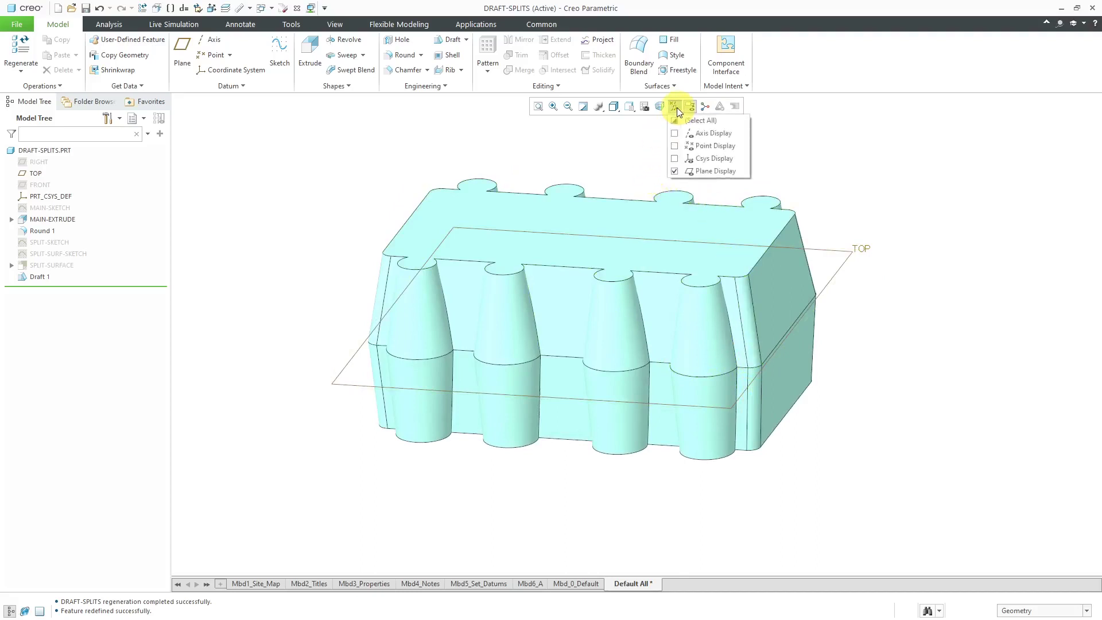
{"action": "left_click", "coordinate": [694, 170]}
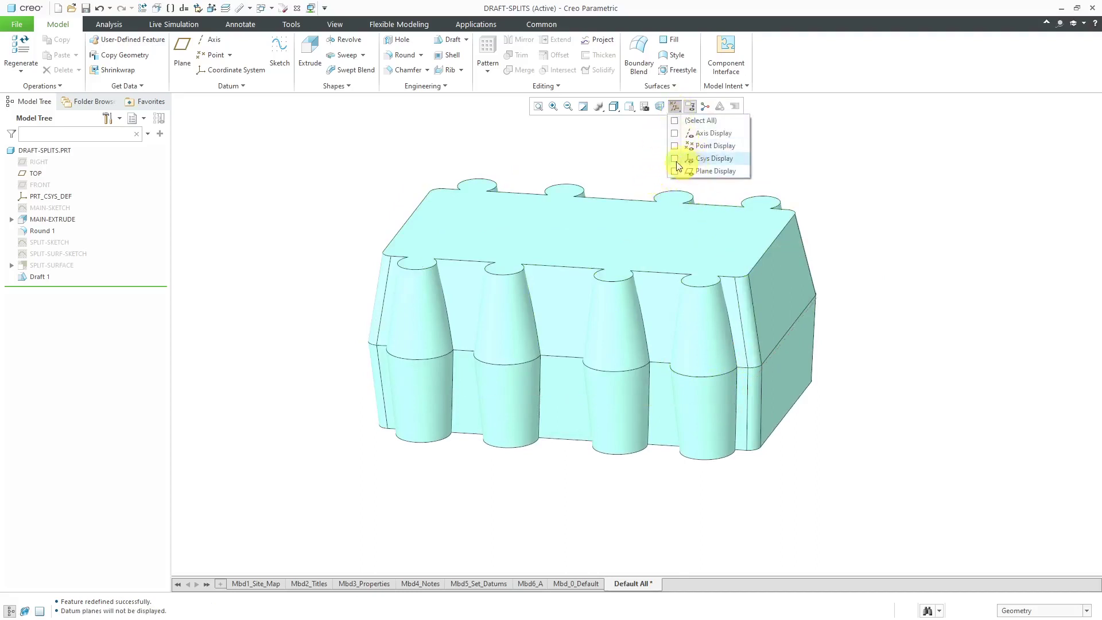
{"action": "left_click", "coordinate": [289, 188]}
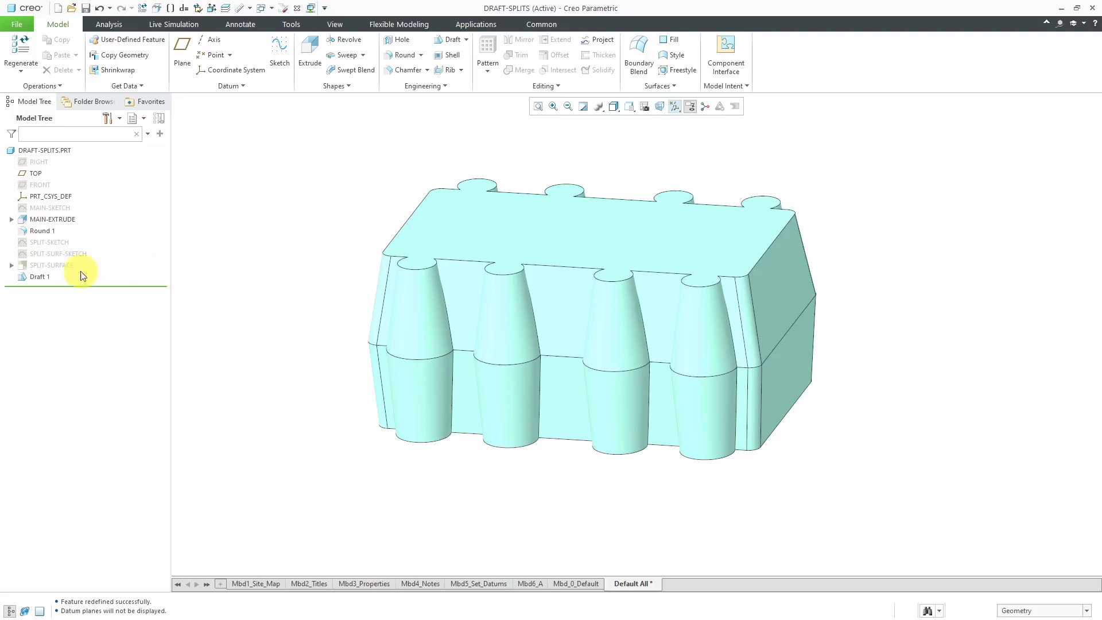
{"action": "left_click", "coordinate": [35, 276]}
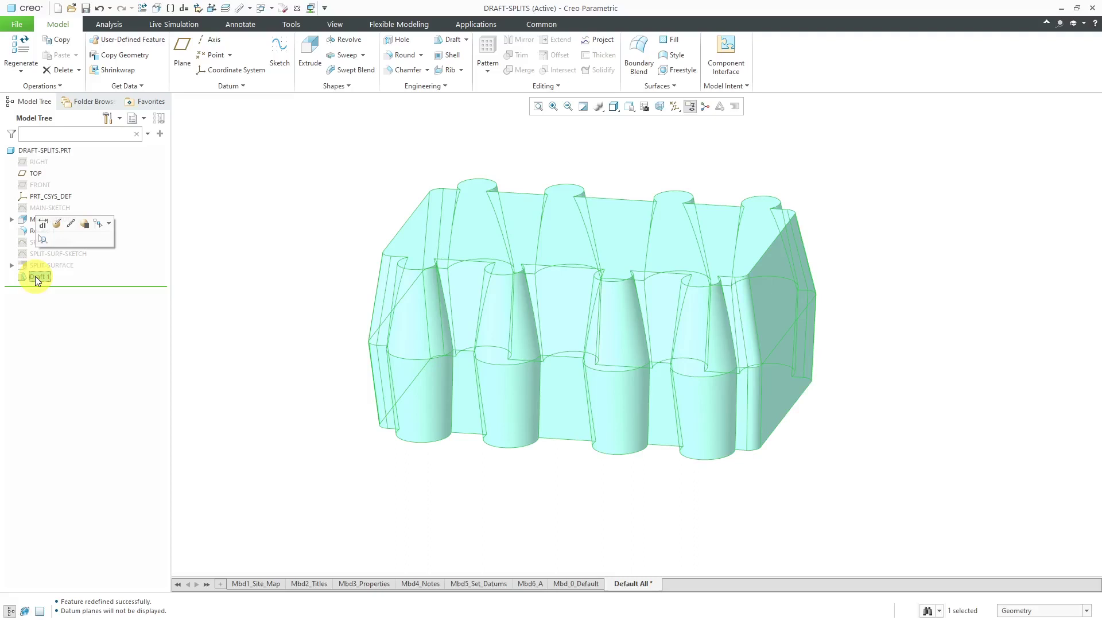
Step: Redefine Draft 1 with Draft sides dependently and a single shared 7.0° angle
{"action": "left_click", "coordinate": [57, 225]}
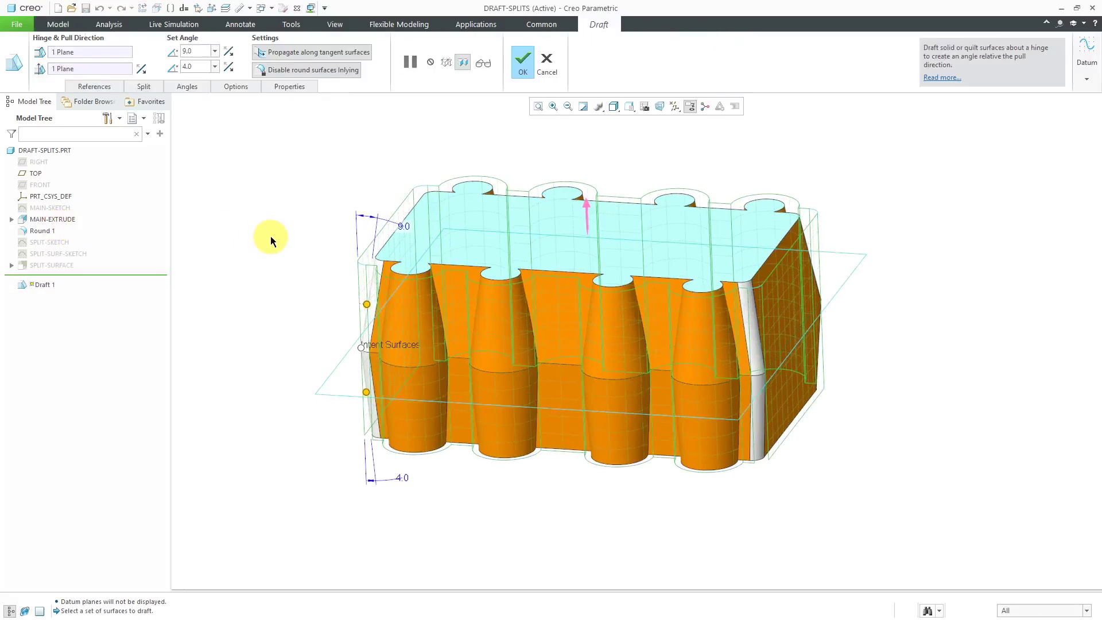
{"action": "left_click", "coordinate": [143, 86]}
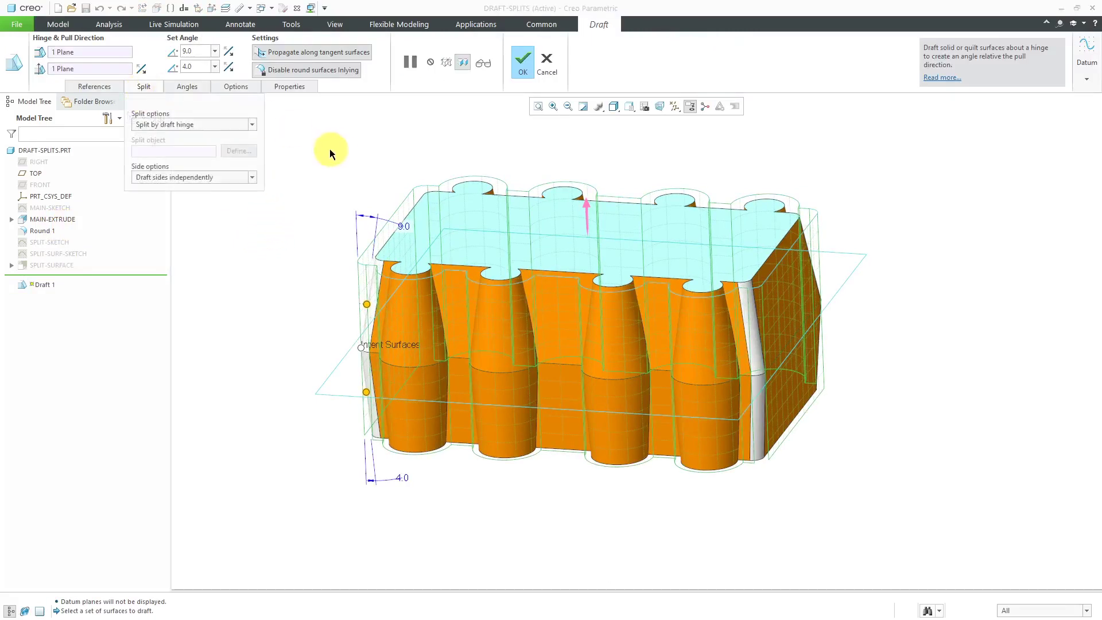
{"action": "left_click", "coordinate": [253, 179]}
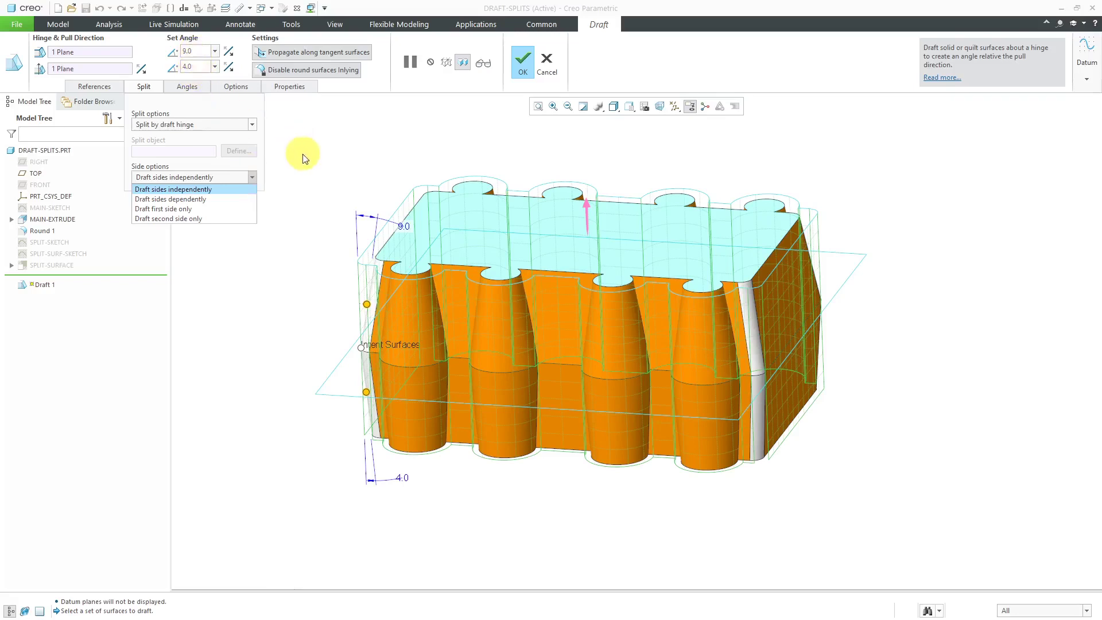
{"action": "left_click", "coordinate": [214, 204]}
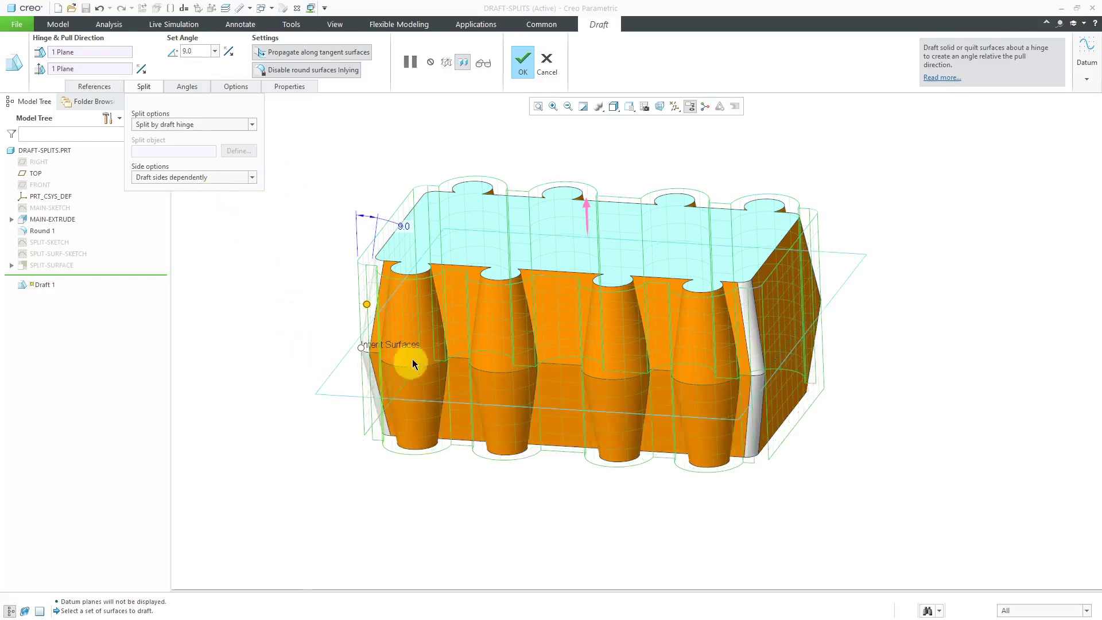
{"action": "left_click_drag", "start_coordinate": [367, 304], "coordinate": [368, 308]}
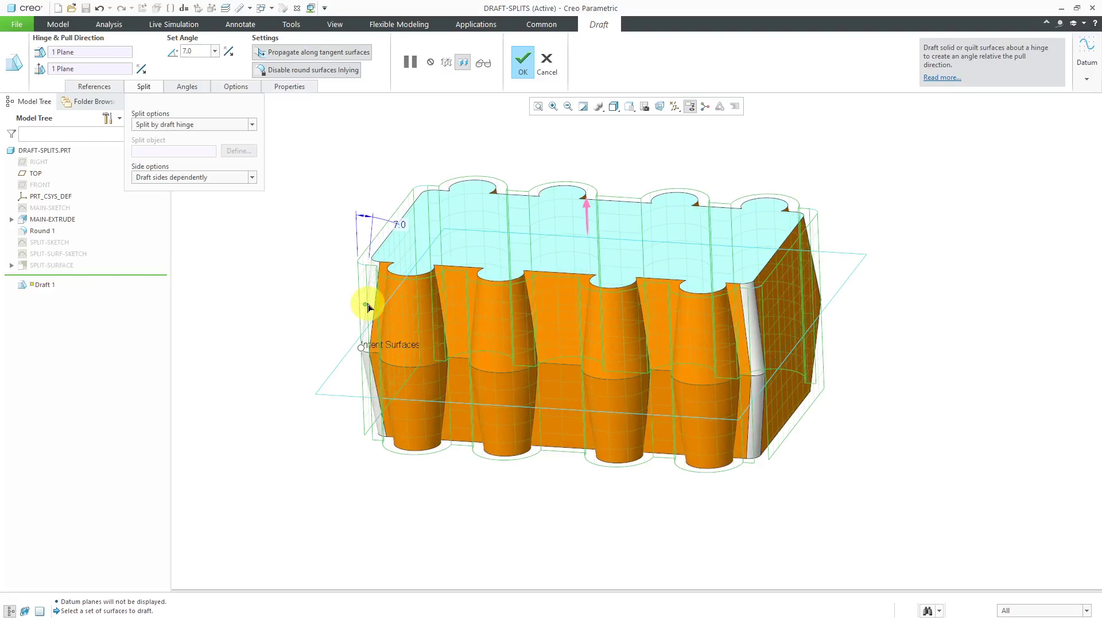
Step: Accept the 7.0° dependent draft, orbit to check it, and reopen Draft 1
{"action": "middle_click", "coordinate": [292, 288]}
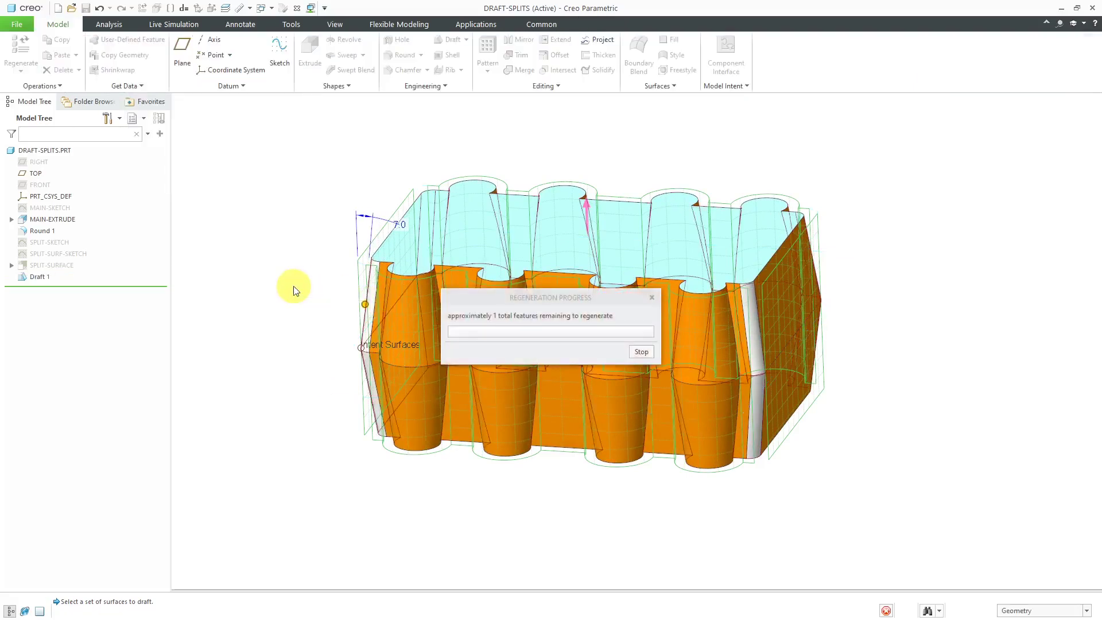
{"action": "mouse_move", "coordinate": [313, 281]}
{"action": "middle_mouse_down"}
{"action": "mouse_move", "coordinate": [337, 271]}
{"action": "mouse_move", "coordinate": [299, 280]}
{"action": "middle_mouse_up"}
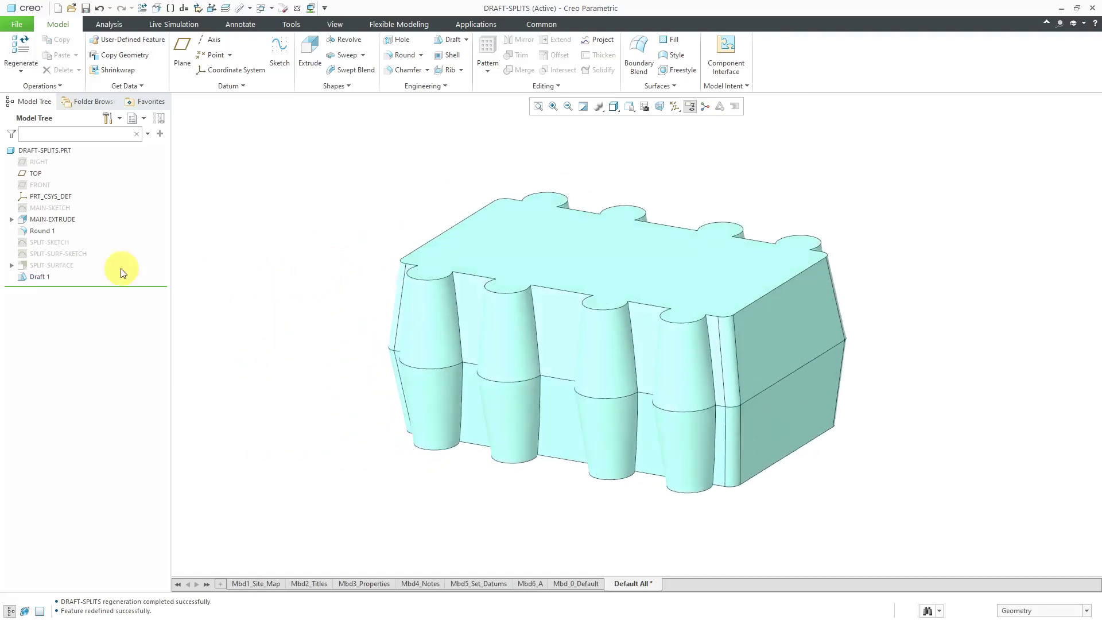
{"action": "left_click", "coordinate": [41, 278]}
{"action": "left_click", "coordinate": [64, 225]}
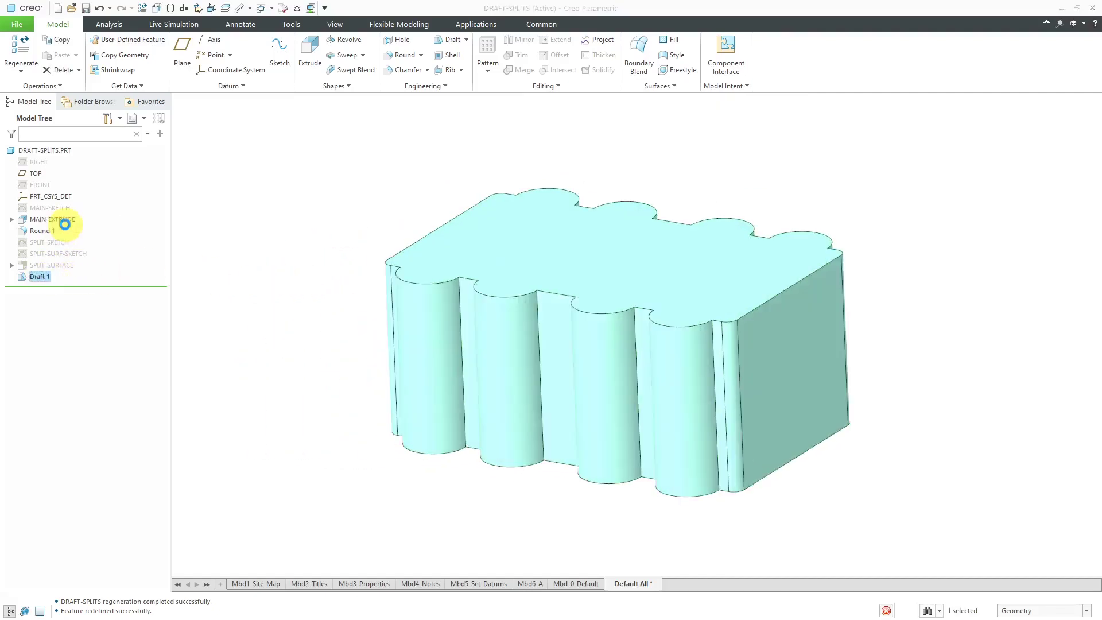
Step: Change Side options to Draft first side only and finish, leaving the lower walls untapered
{"action": "left_click", "coordinate": [140, 87]}
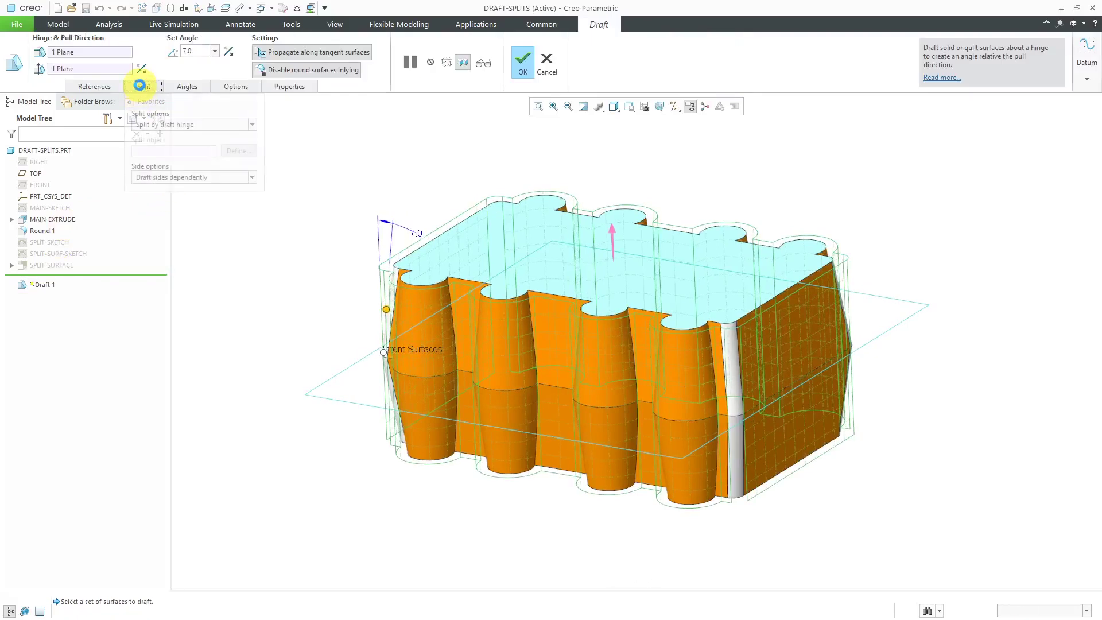
{"action": "left_click", "coordinate": [256, 177]}
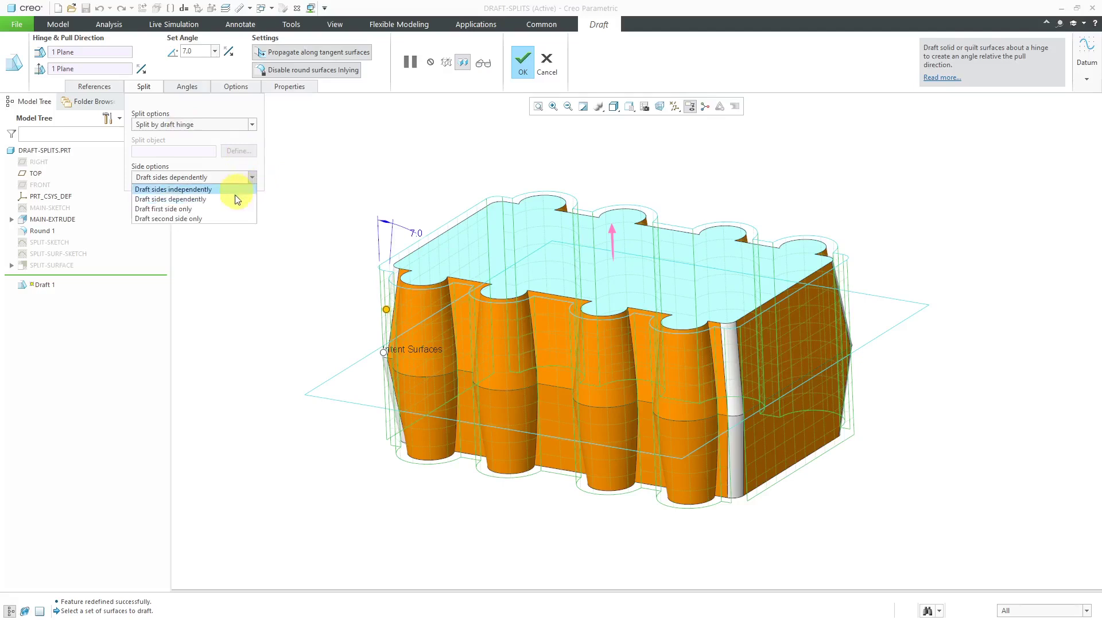
{"action": "left_click", "coordinate": [203, 210]}
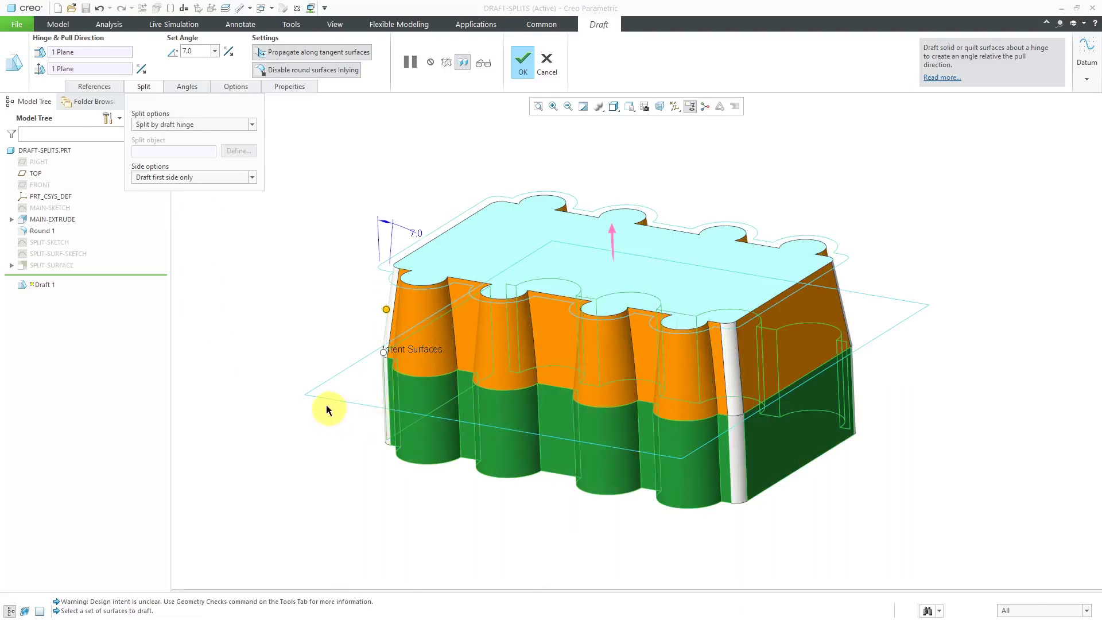
{"action": "left_click", "coordinate": [523, 62]}
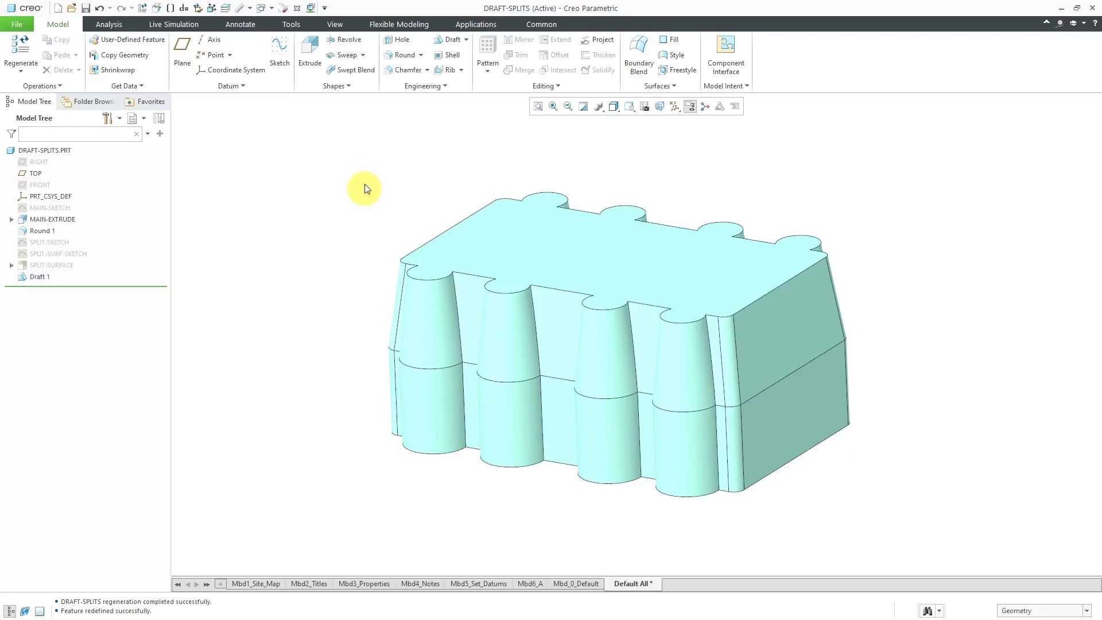
{"action": "mouse_move", "coordinate": [364, 188]}
{"action": "middle_mouse_down"}
{"action": "mouse_move", "coordinate": [394, 162]}
{"action": "mouse_move", "coordinate": [432, 178]}
{"action": "mouse_move", "coordinate": [361, 178]}
{"action": "mouse_move", "coordinate": [384, 202]}
{"action": "middle_mouse_up"}
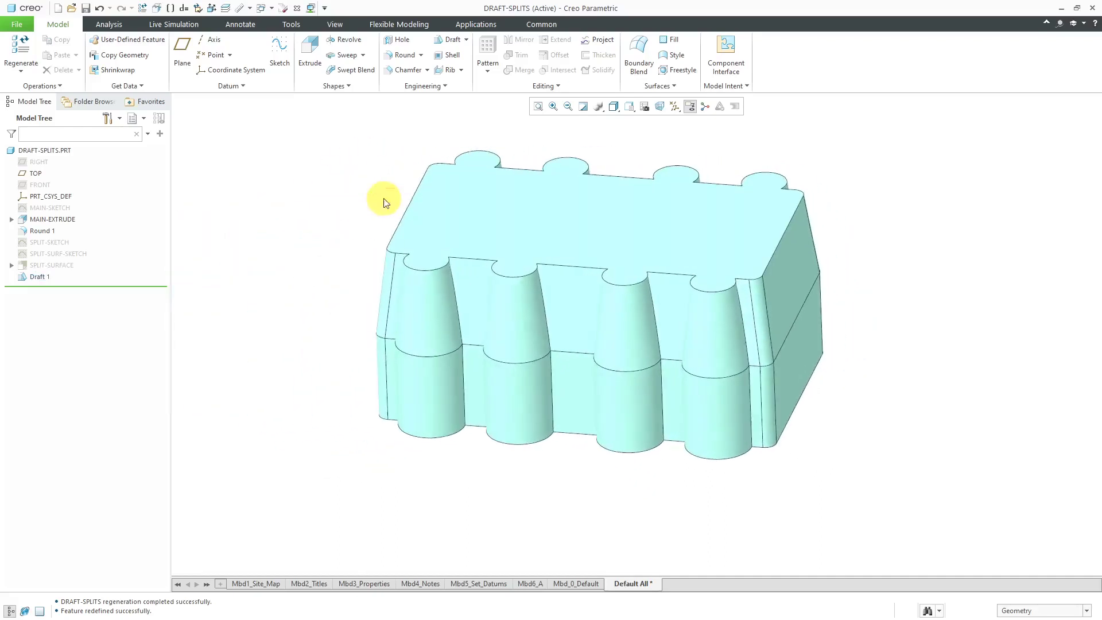
Step: Redefine Draft 1 to draft only the second (lower) side at 10°, leaving the upper half straight
{"action": "left_click", "coordinate": [36, 277]}
{"action": "left_click", "coordinate": [60, 225]}
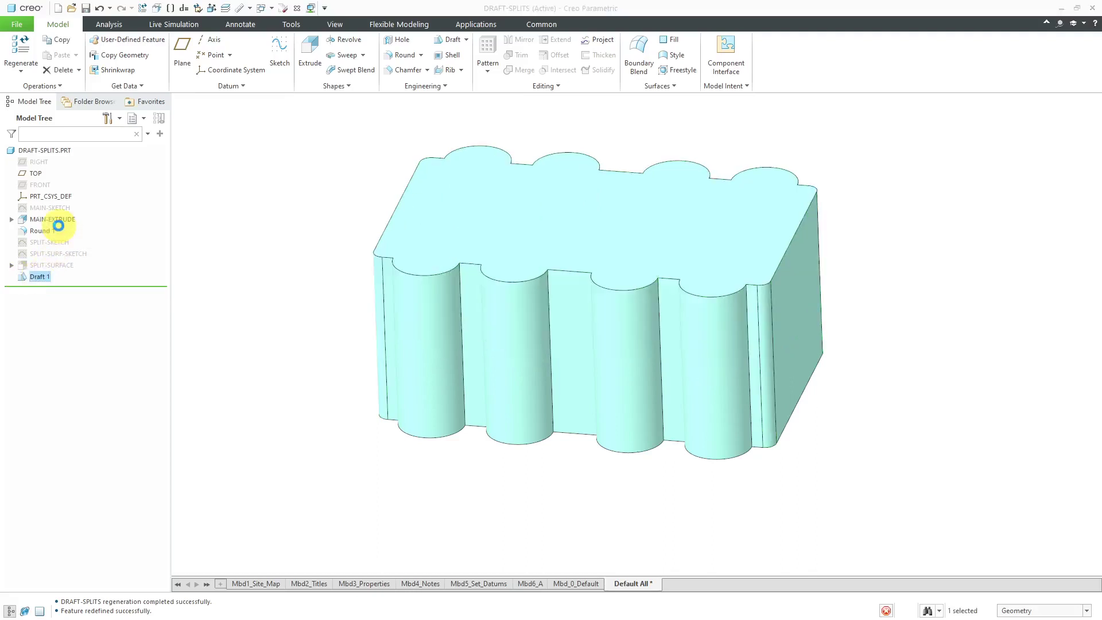
{"action": "left_click", "coordinate": [147, 85]}
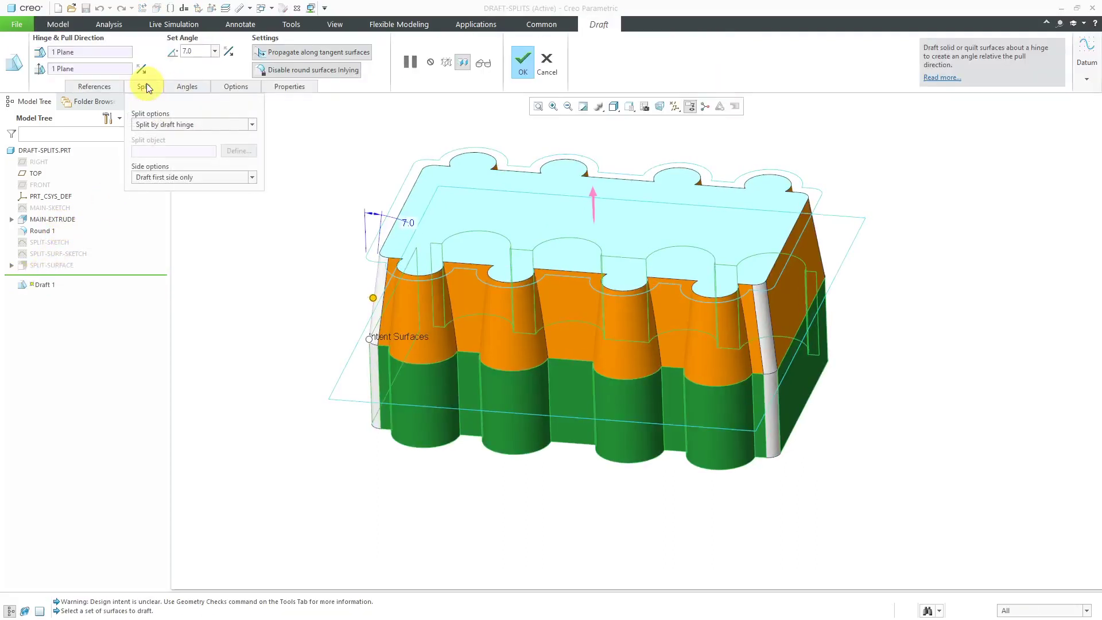
{"action": "left_click", "coordinate": [233, 177]}
{"action": "left_click", "coordinate": [221, 218]}
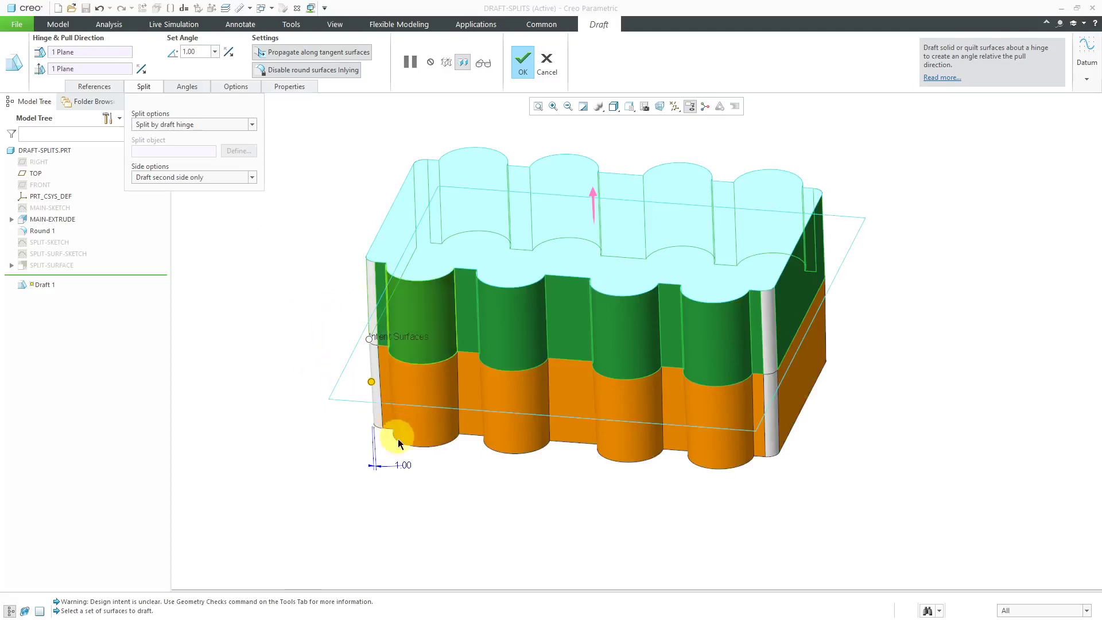
{"action": "left_click_drag", "start_coordinate": [371, 383], "coordinate": [379, 386]}
{"action": "middle_click", "coordinate": [291, 381]}
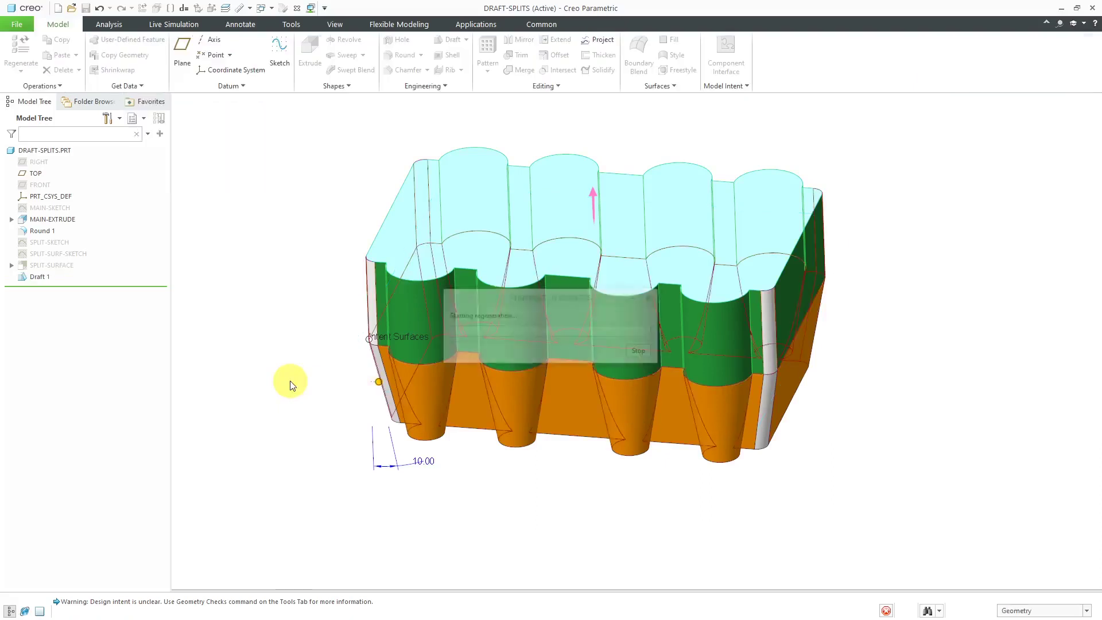
{"action": "mouse_move", "coordinate": [315, 315]}
{"action": "middle_mouse_down"}
{"action": "mouse_move", "coordinate": [313, 256]}
{"action": "mouse_move", "coordinate": [311, 301]}
{"action": "mouse_move", "coordinate": [290, 295]}
{"action": "mouse_move", "coordinate": [312, 308]}
{"action": "middle_mouse_up"}
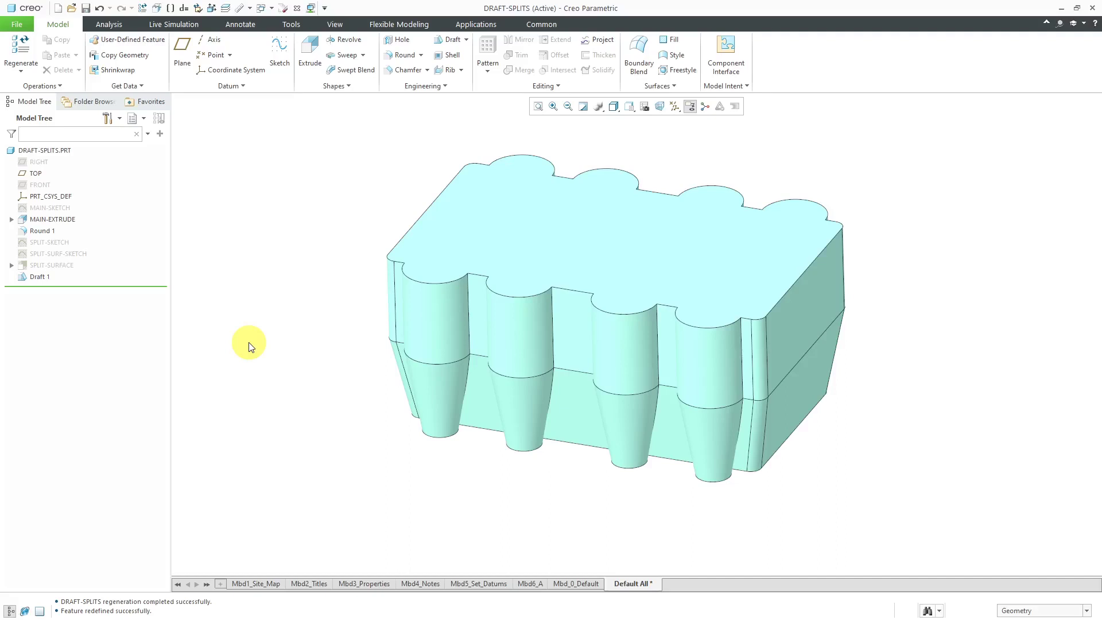
Step: Unhide the SPLIT-SKETCH curve and orbit to see its arc across the block's end wall
{"action": "left_click", "coordinate": [54, 243]}
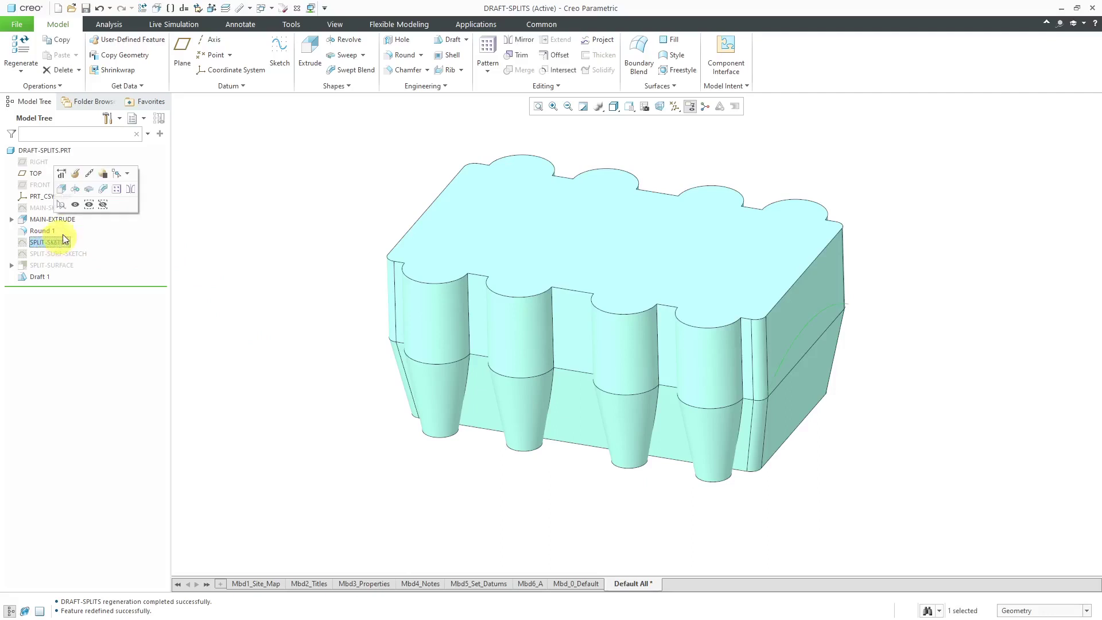
{"action": "left_click", "coordinate": [75, 204]}
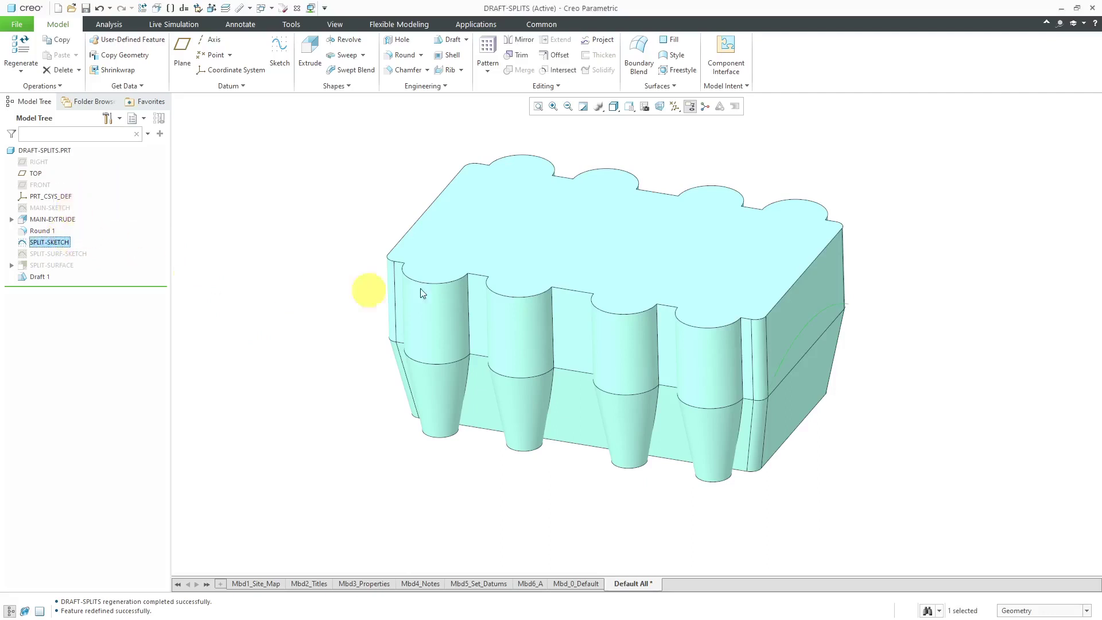
{"action": "left_click", "coordinate": [283, 222]}
{"action": "mouse_move", "coordinate": [490, 229]}
{"action": "middle_mouse_down"}
{"action": "mouse_move", "coordinate": [461, 199]}
{"action": "mouse_move", "coordinate": [462, 225]}
{"action": "middle_mouse_up"}
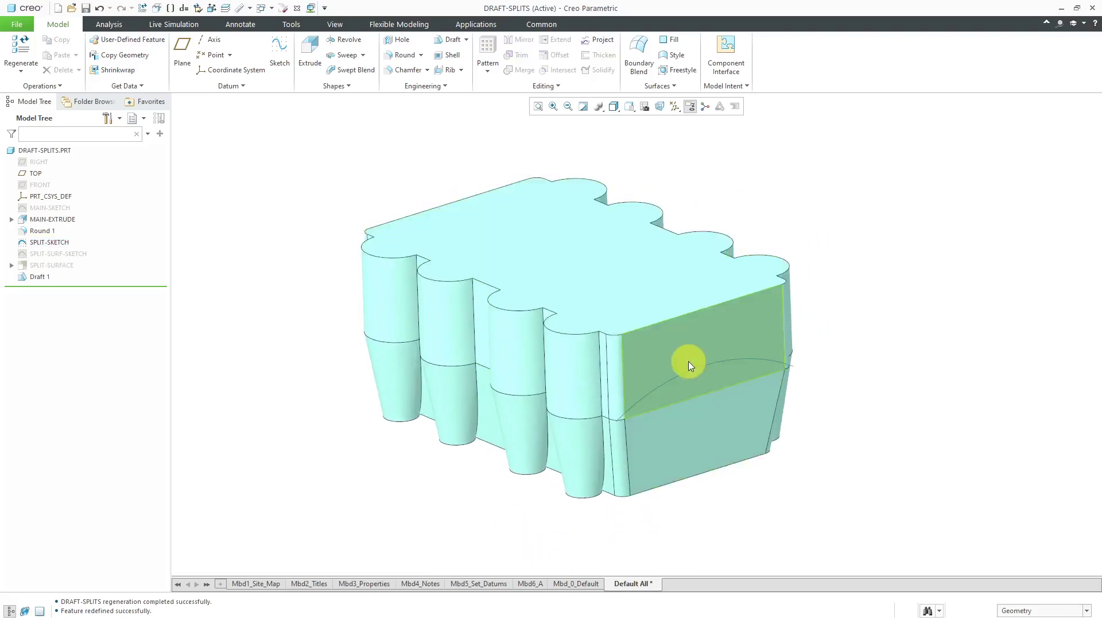
{"action": "left_click", "coordinate": [42, 277]}
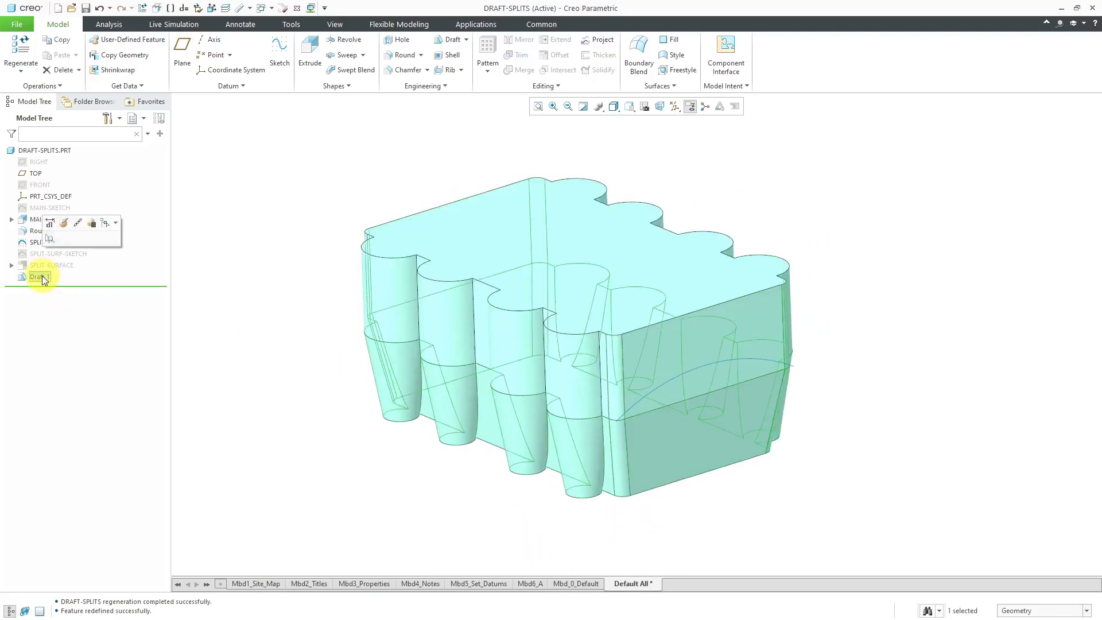
Step: Set Draft 1's split option to Split by split object, using SPLIT-SKETCH as the splitting curve
{"action": "left_click", "coordinate": [65, 225]}
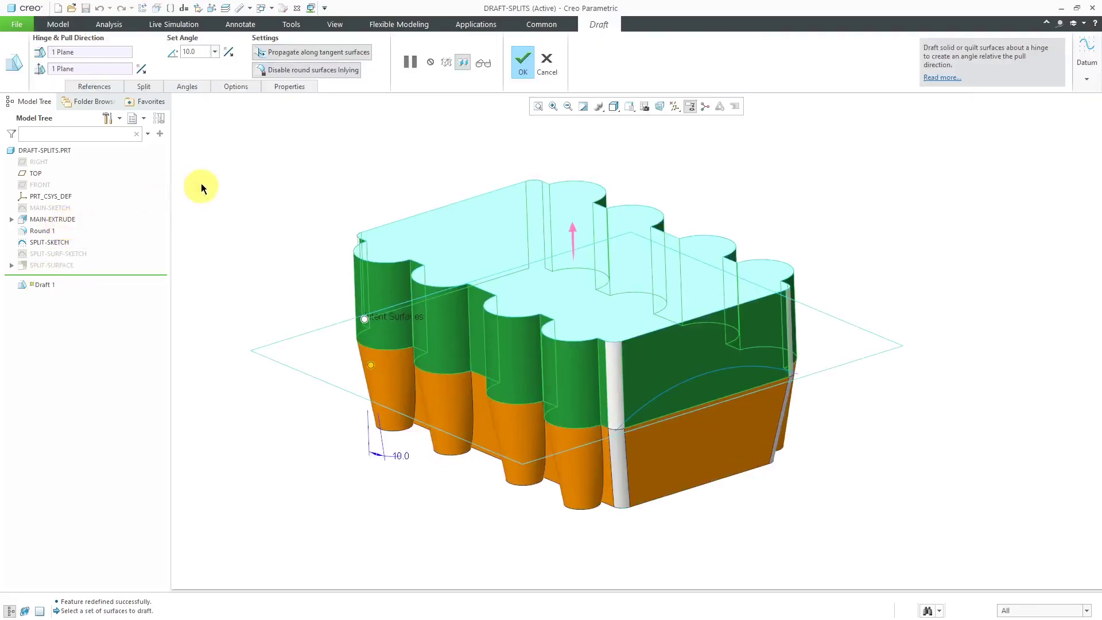
{"action": "left_click", "coordinate": [153, 89]}
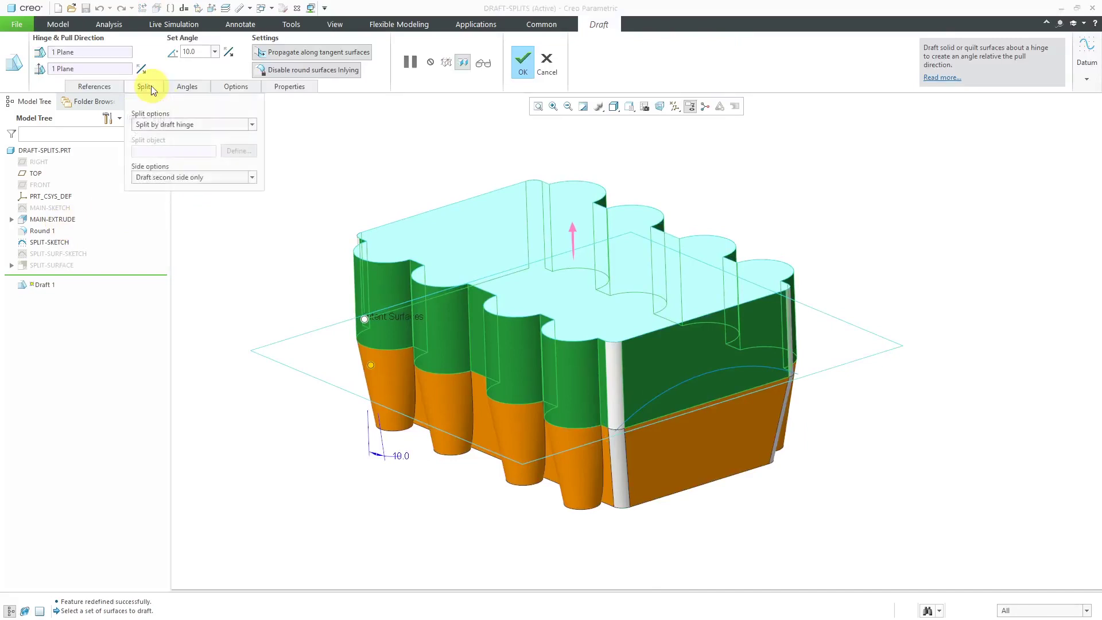
{"action": "left_click", "coordinate": [222, 126]}
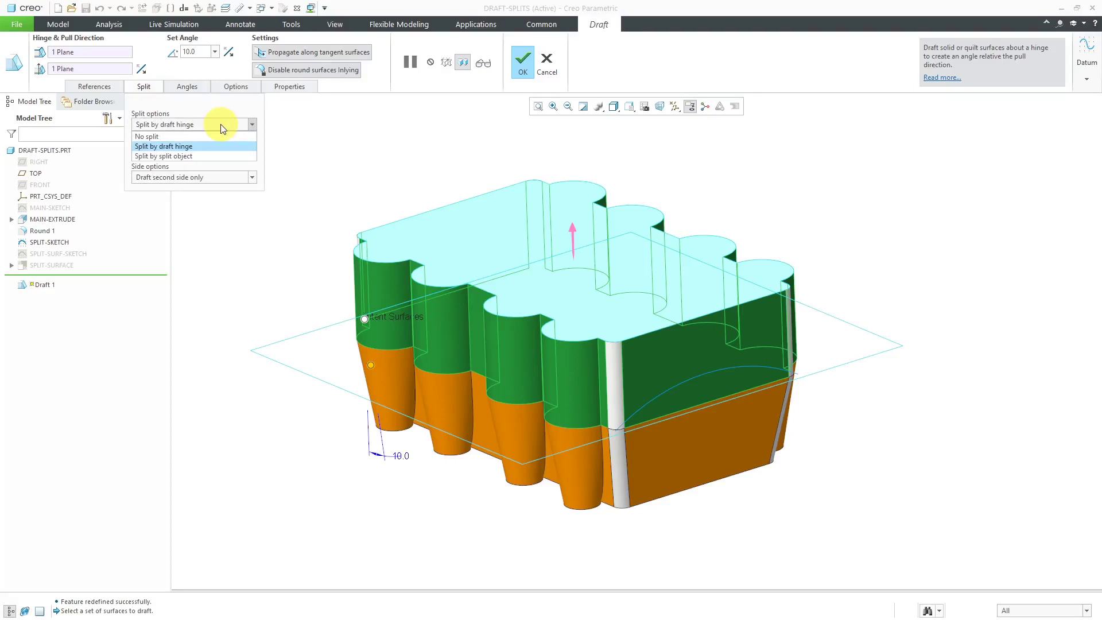
{"action": "left_click", "coordinate": [201, 157]}
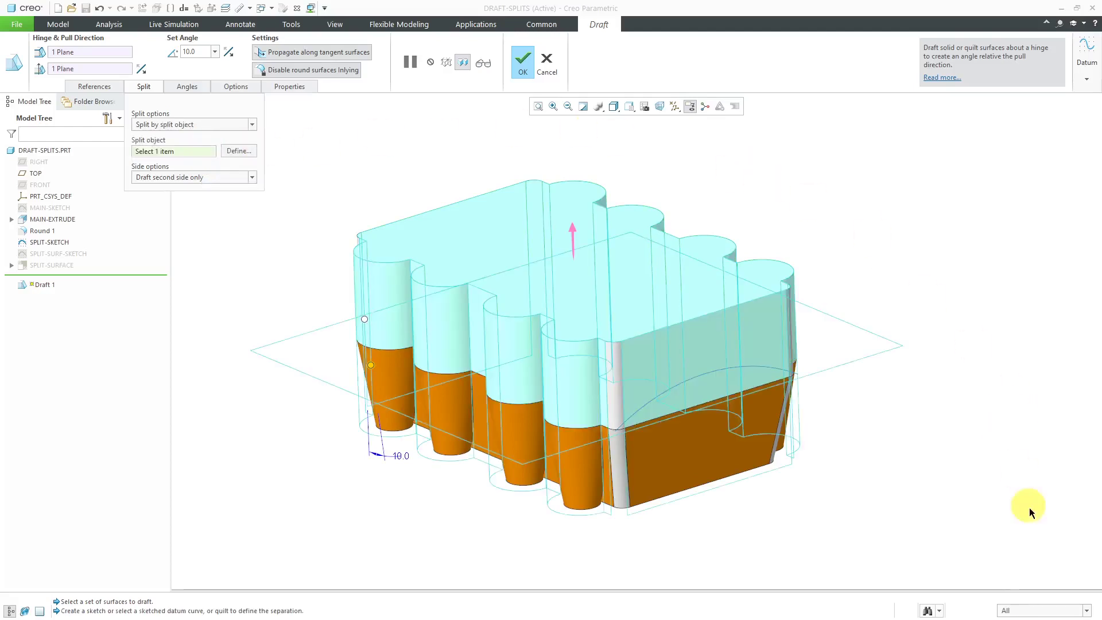
{"action": "left_click", "coordinate": [1053, 612]}
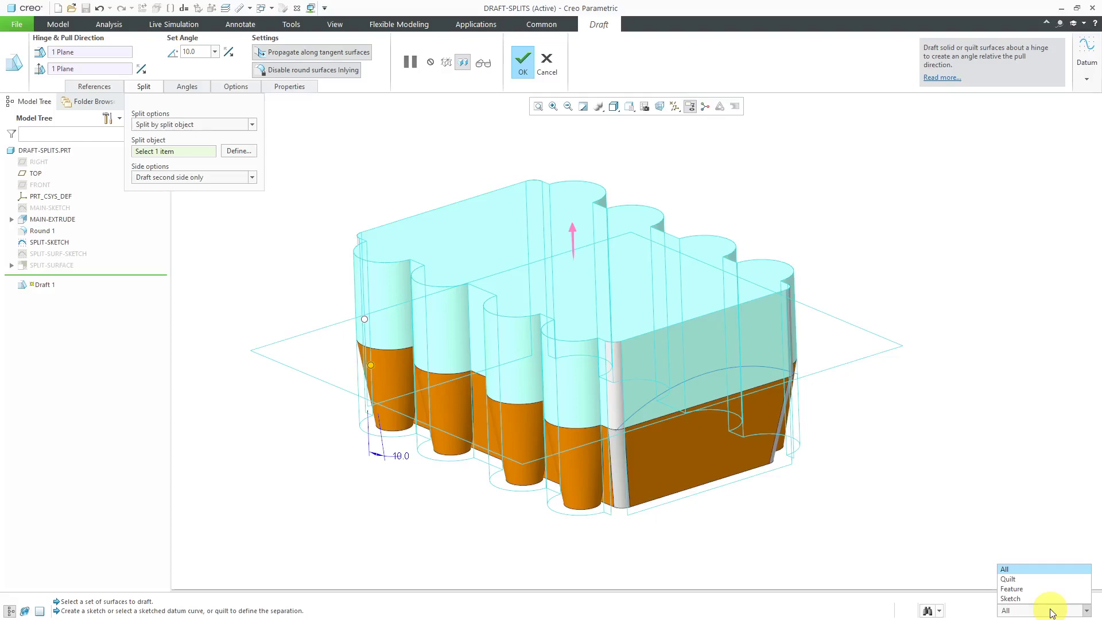
{"action": "left_click", "coordinate": [880, 456]}
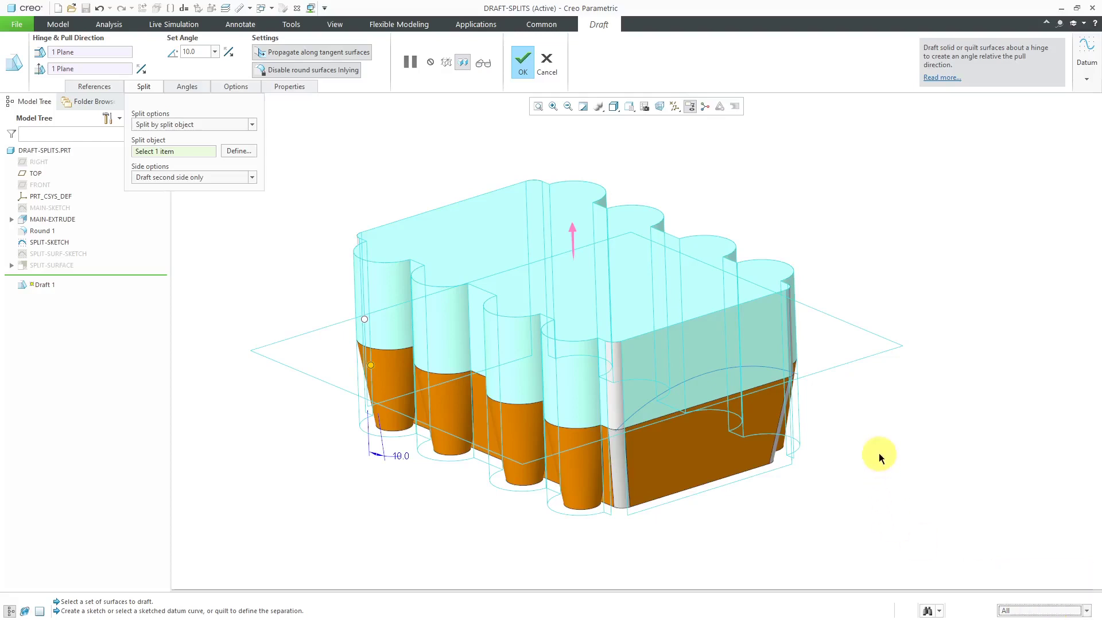
{"action": "left_click", "coordinate": [762, 366]}
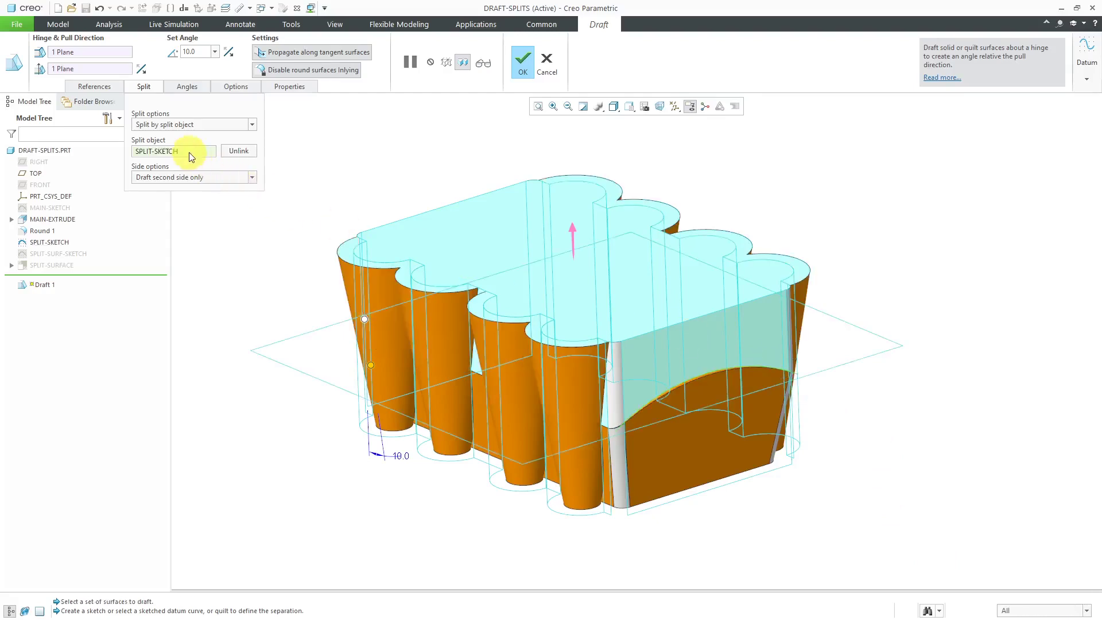
{"action": "middle_click_drag", "start_coordinate": [632, 430], "coordinate": [642, 424]}
Step: Make the draft sides independent and include the round faces in the draft
{"action": "left_click", "coordinate": [205, 178]}
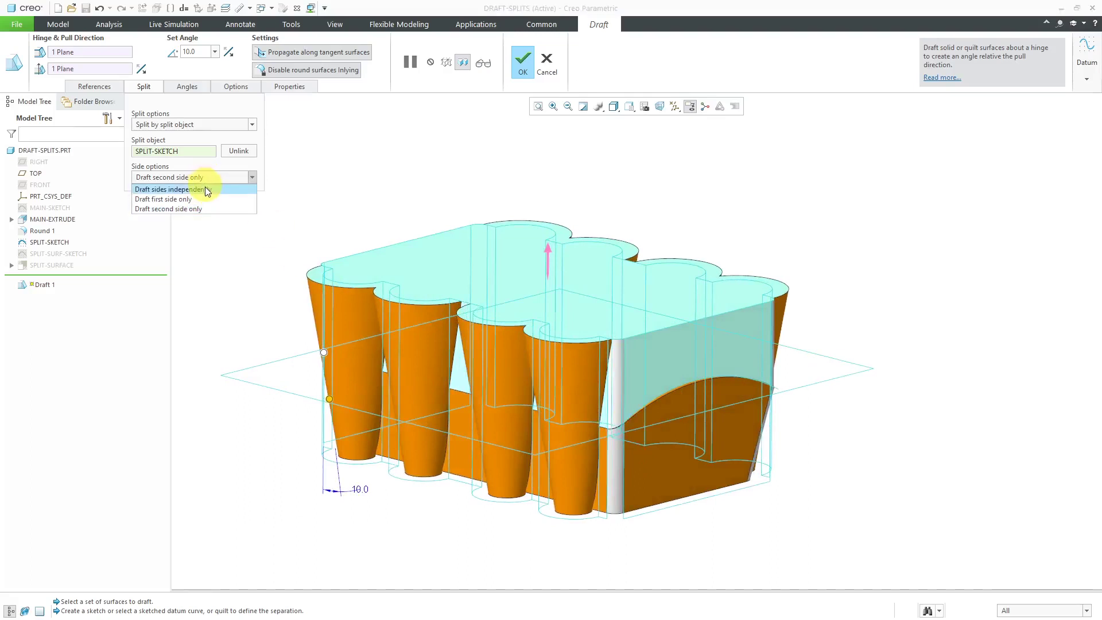
{"action": "left_click", "coordinate": [205, 189]}
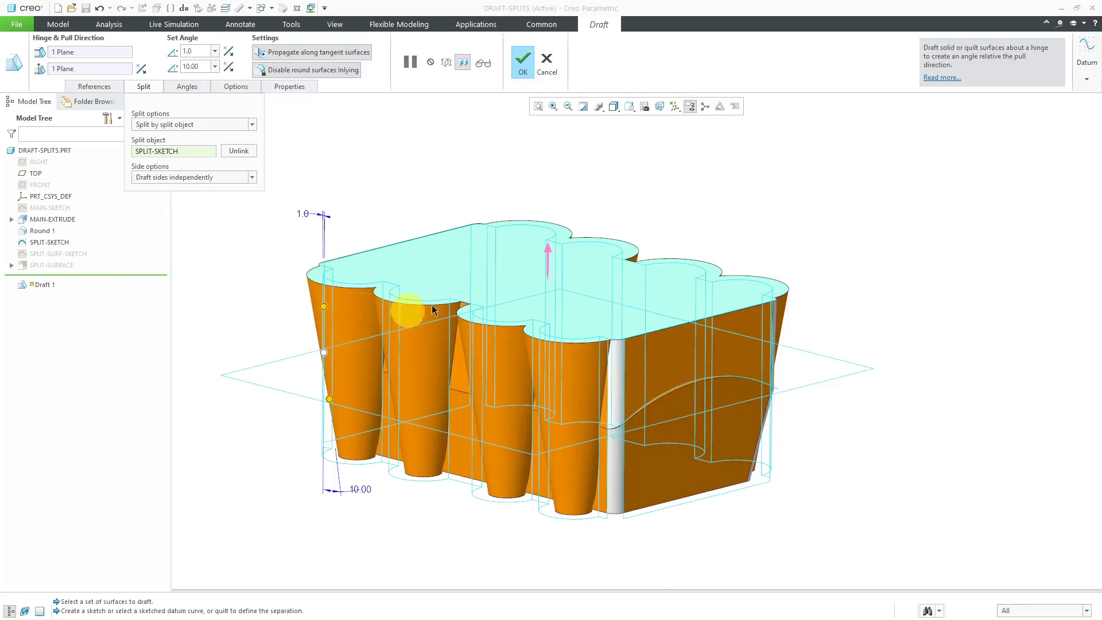
{"action": "middle_click_drag", "start_coordinate": [515, 232], "coordinate": [461, 267]}
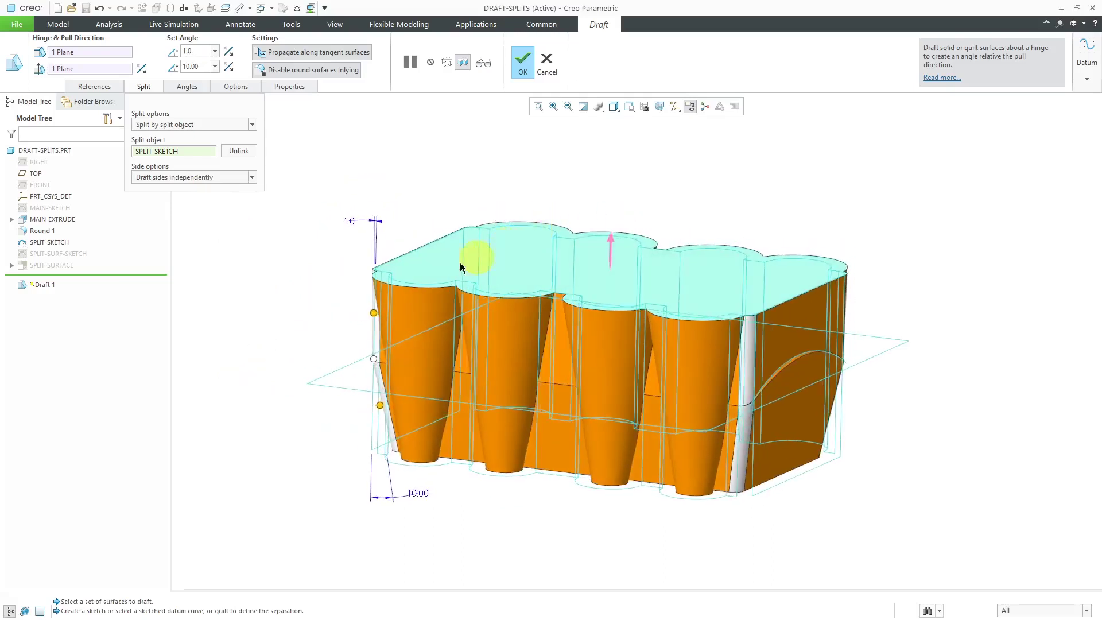
{"action": "left_click_drag", "start_coordinate": [377, 311], "coordinate": [380, 314]}
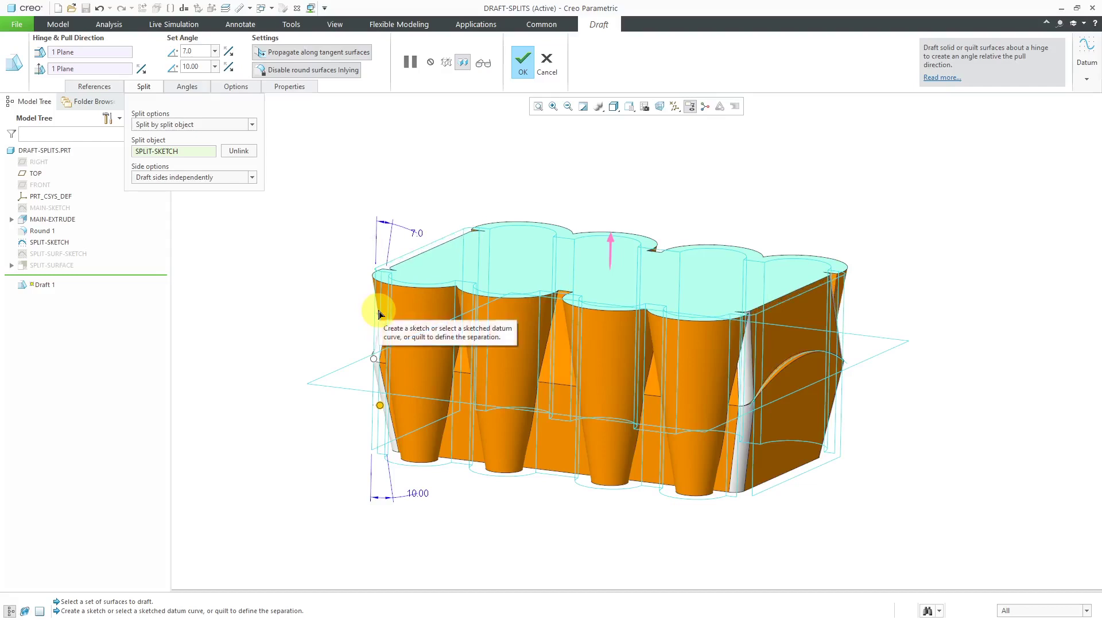
{"action": "left_click", "coordinate": [336, 74]}
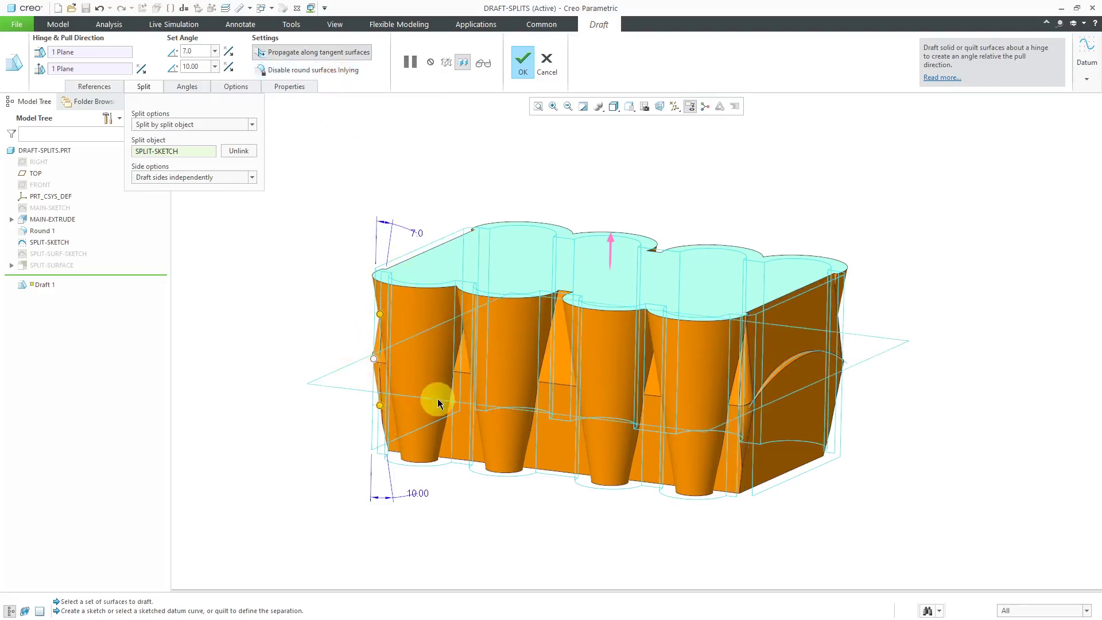
Step: Set the upper draft angle to 3.0° and the lower to 4.0°, then accept the feature
{"action": "middle_click_drag", "start_coordinate": [438, 399], "coordinate": [423, 356]}
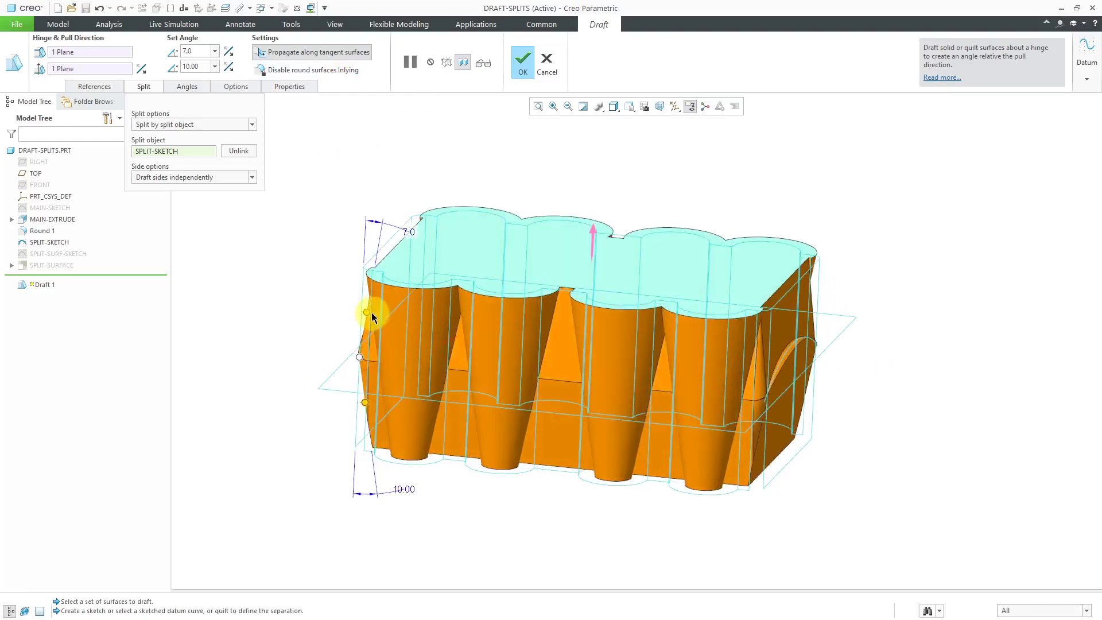
{"action": "left_click_drag", "start_coordinate": [367, 311], "coordinate": [364, 312]}
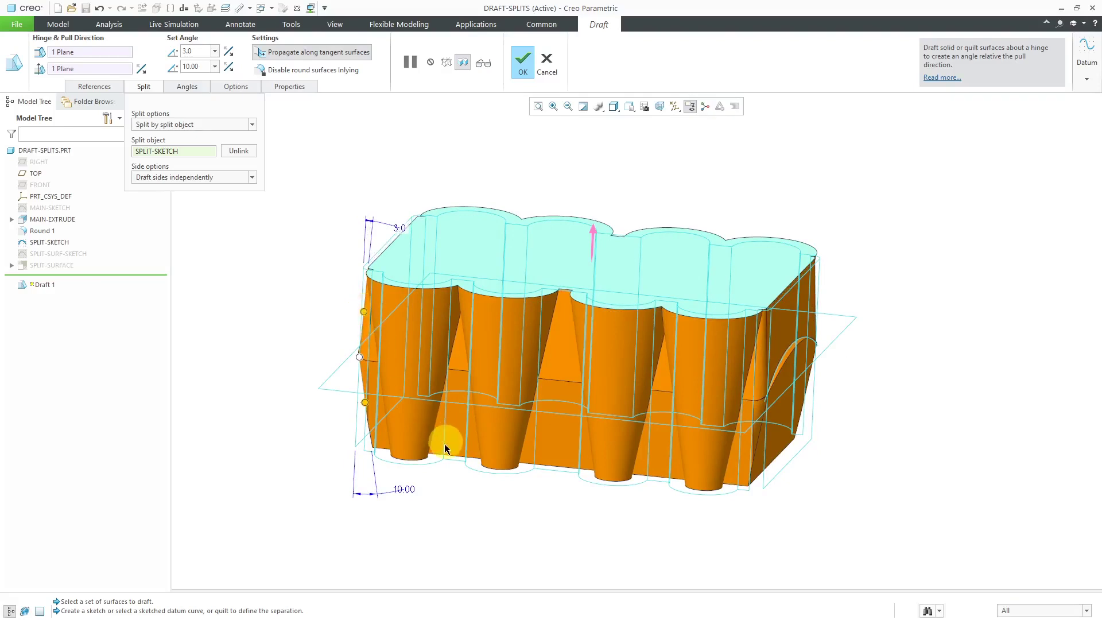
{"action": "middle_click_drag", "start_coordinate": [525, 408], "coordinate": [446, 359]}
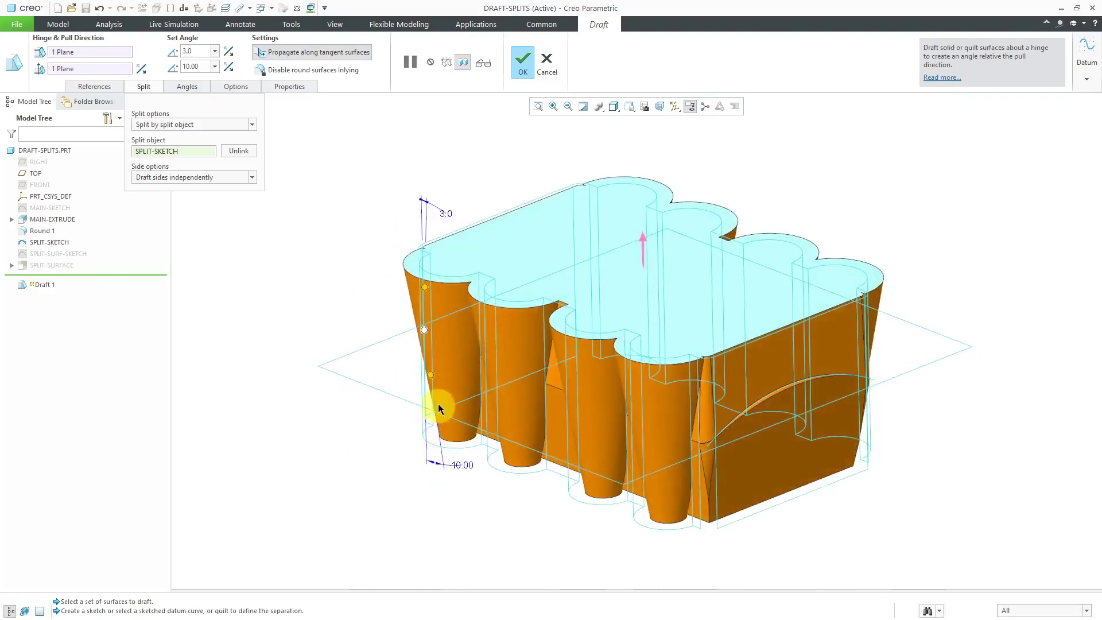
{"action": "left_click_drag", "start_coordinate": [430, 379], "coordinate": [427, 382]}
{"action": "middle_click_drag", "start_coordinate": [517, 401], "coordinate": [551, 386]}
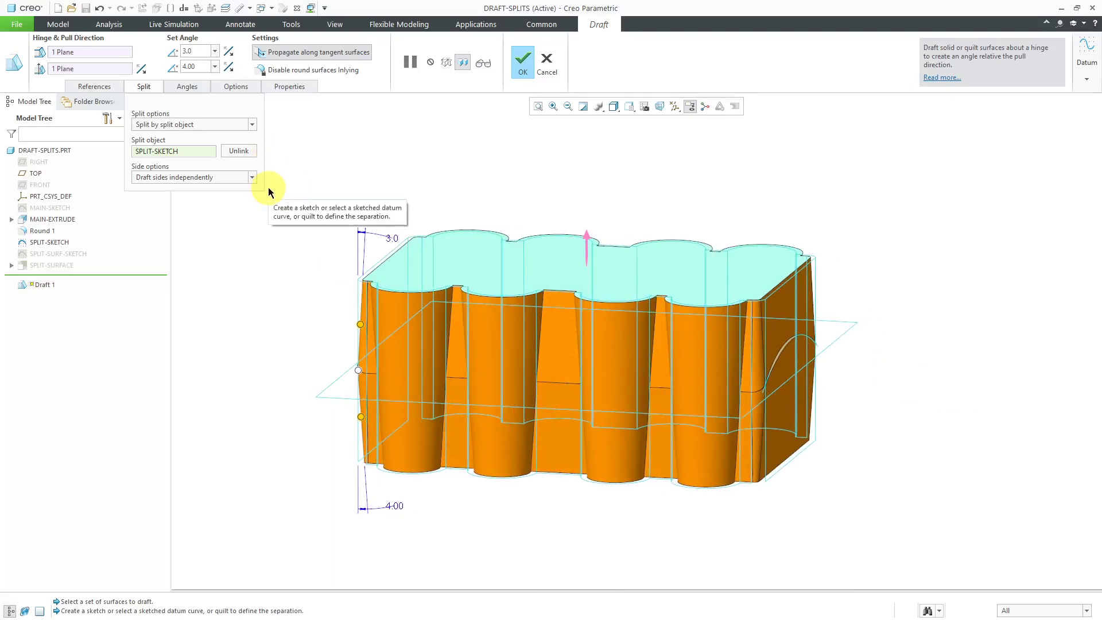
{"action": "middle_click_drag", "start_coordinate": [407, 259], "coordinate": [468, 266]}
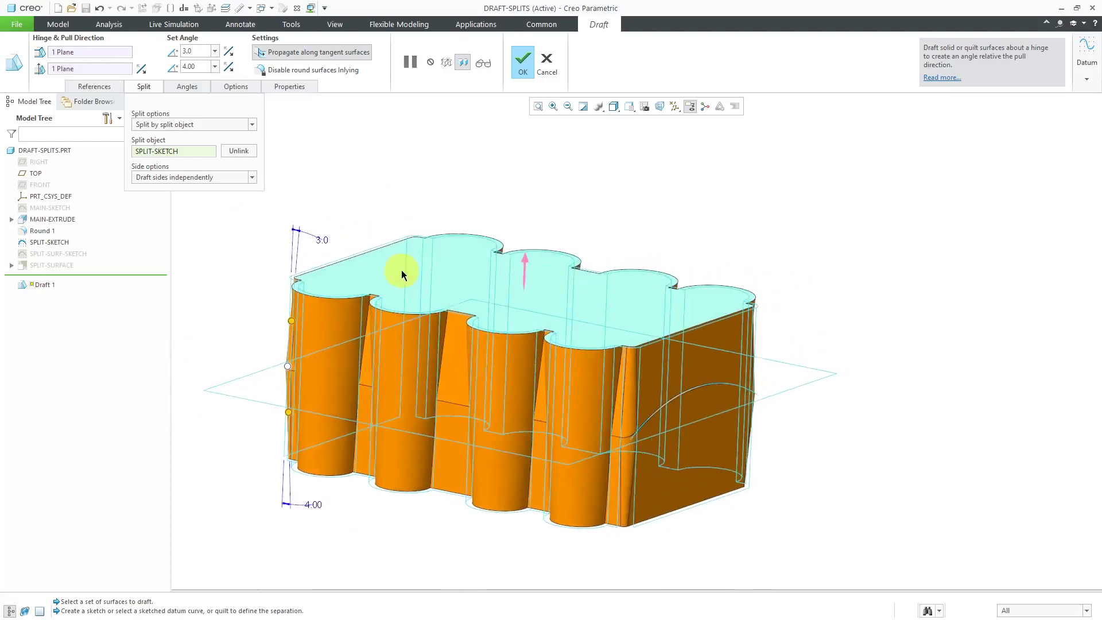
{"action": "middle_click", "coordinate": [740, 323]}
{"action": "scroll", "coordinate": [624, 374], "scroll_direction": "down", "scroll_amount": 3}
Step: Reopen Draft 1 and close it again without making changes
{"action": "left_click", "coordinate": [930, 360]}
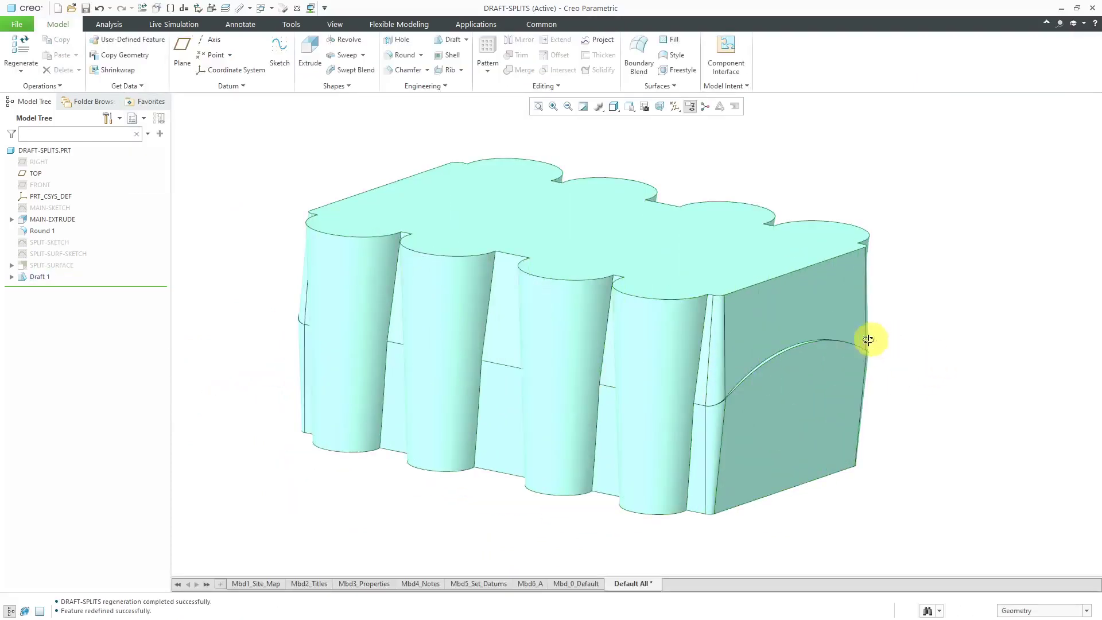
{"action": "mouse_move", "coordinate": [866, 337]}
{"action": "middle_mouse_down"}
{"action": "mouse_move", "coordinate": [841, 337]}
{"action": "mouse_move", "coordinate": [841, 320]}
{"action": "mouse_move", "coordinate": [907, 328]}
{"action": "mouse_move", "coordinate": [888, 315]}
{"action": "mouse_move", "coordinate": [865, 337]}
{"action": "middle_mouse_up"}
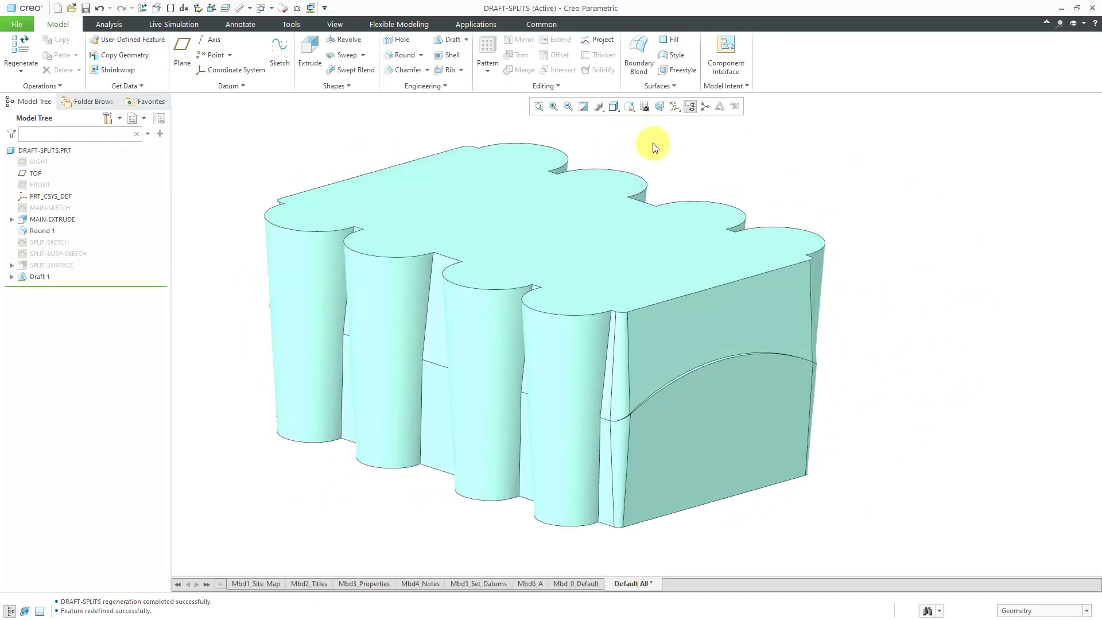
{"action": "left_click", "coordinate": [39, 277]}
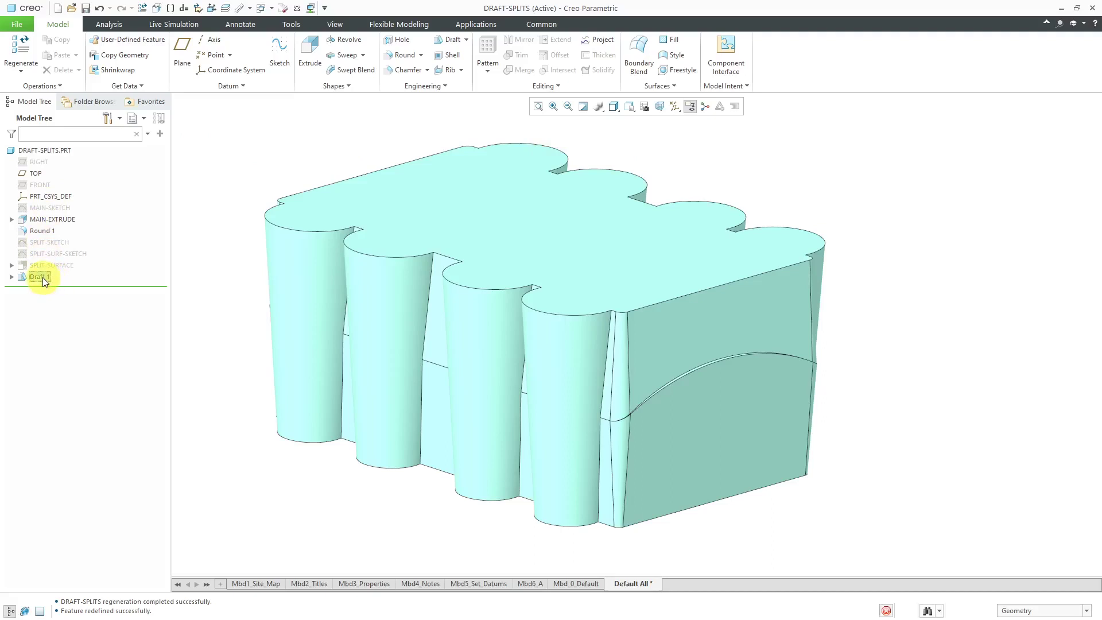
{"action": "left_click", "coordinate": [64, 210]}
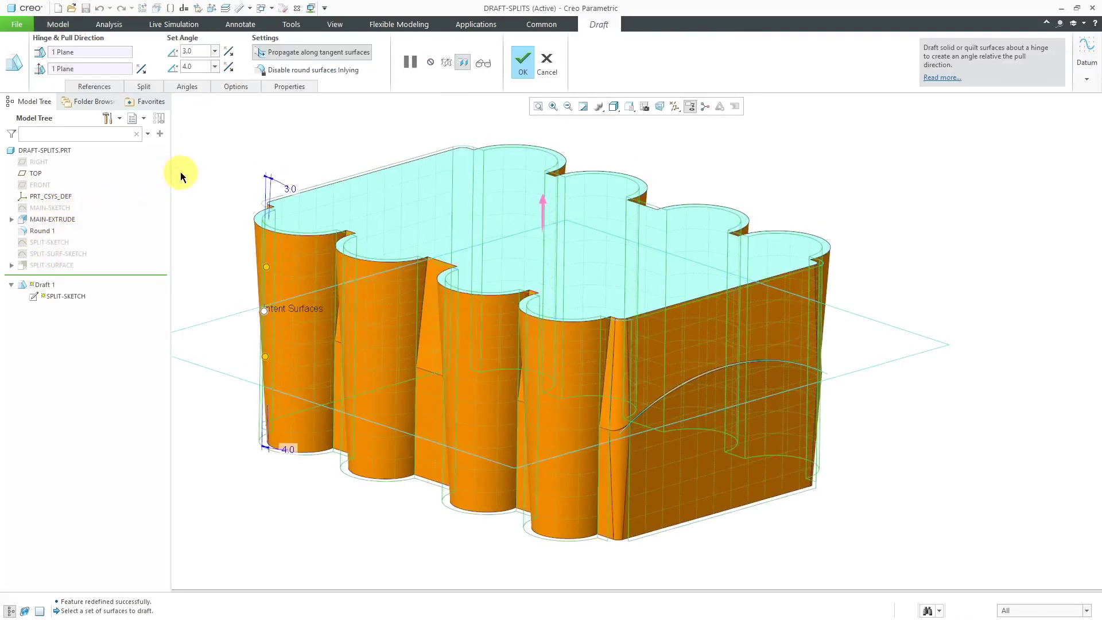
{"action": "left_click", "coordinate": [523, 61]}
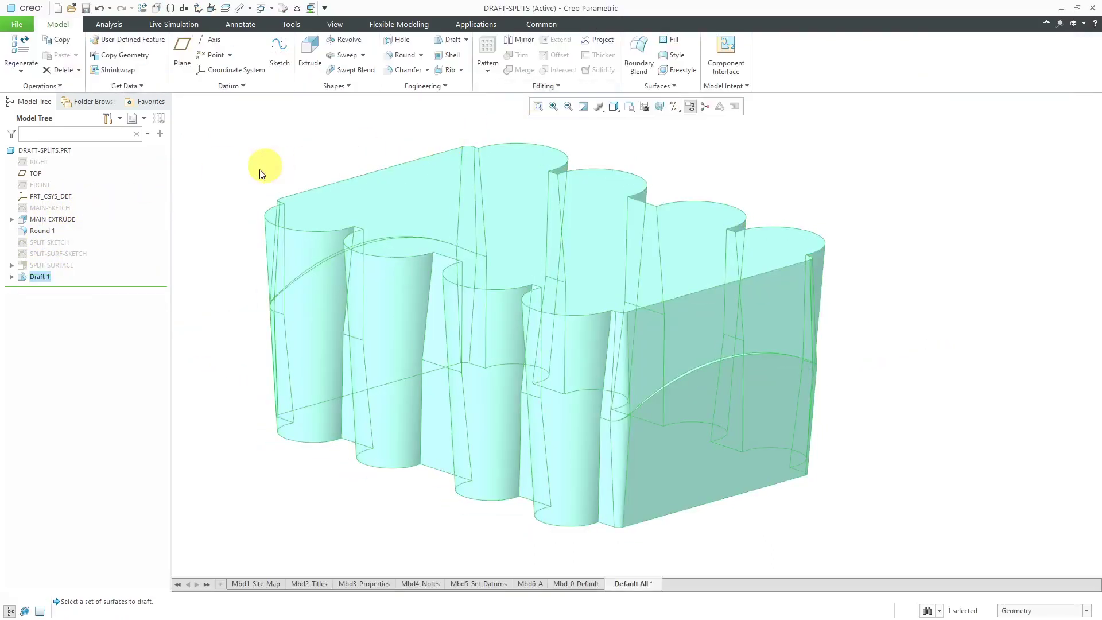
Step: Unhide the stepped SPLIT-SURFACE quilt and orbit to inspect it cutting through the block
{"action": "left_click", "coordinate": [66, 264]}
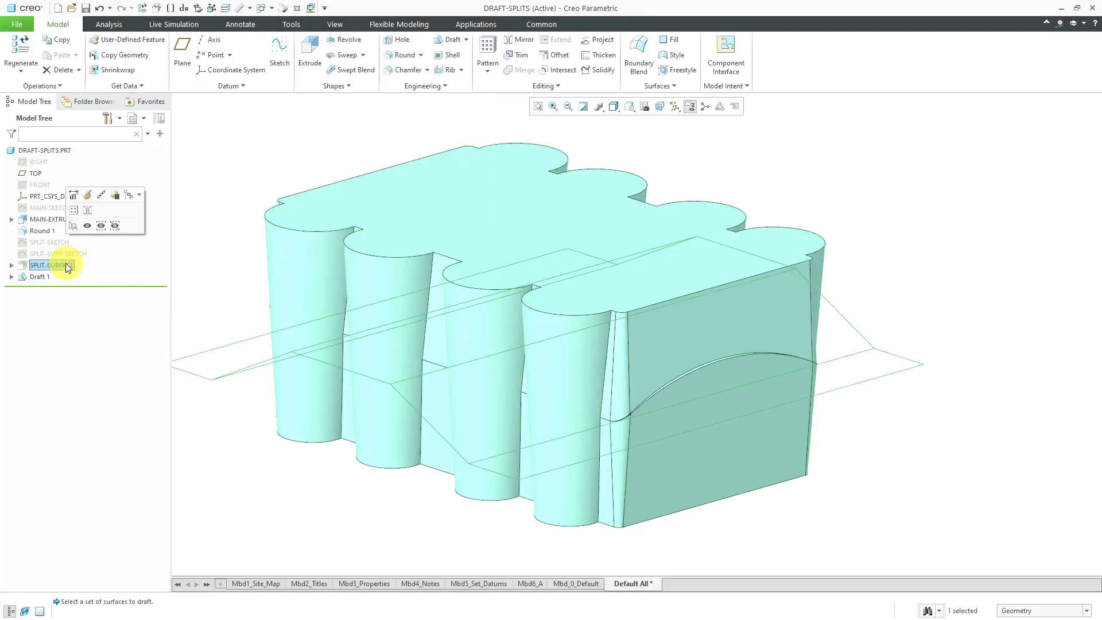
{"action": "left_click", "coordinate": [88, 226]}
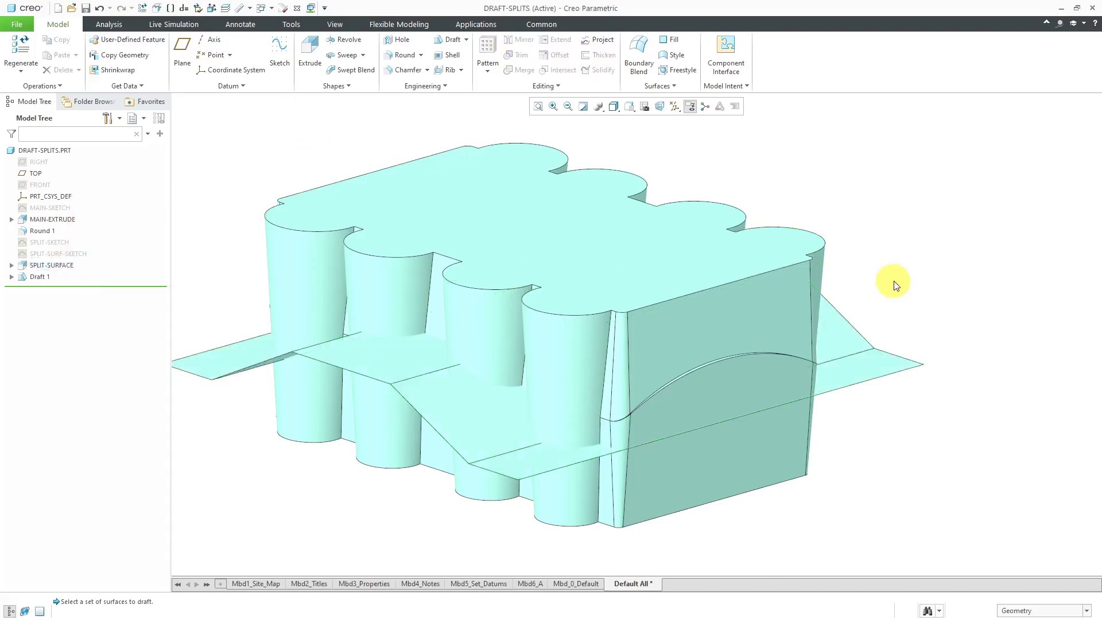
{"action": "scroll", "coordinate": [861, 287], "scroll_direction": "down", "scroll_amount": 2}
{"action": "mouse_move", "coordinate": [762, 310]}
{"action": "middle_mouse_down"}
{"action": "mouse_move", "coordinate": [798, 286]}
{"action": "mouse_move", "coordinate": [775, 304]}
{"action": "middle_mouse_up"}
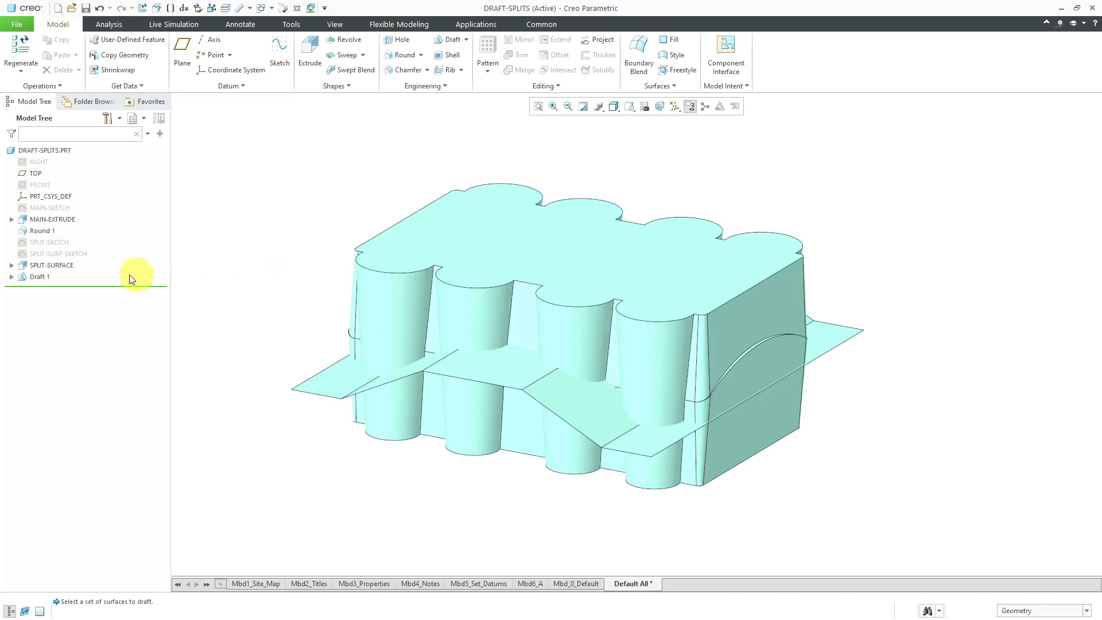
{"action": "left_click", "coordinate": [45, 276]}
Step: Replace Draft 1's split object with the stepped SPLIT-SURFACE quilt
{"action": "left_click", "coordinate": [80, 208]}
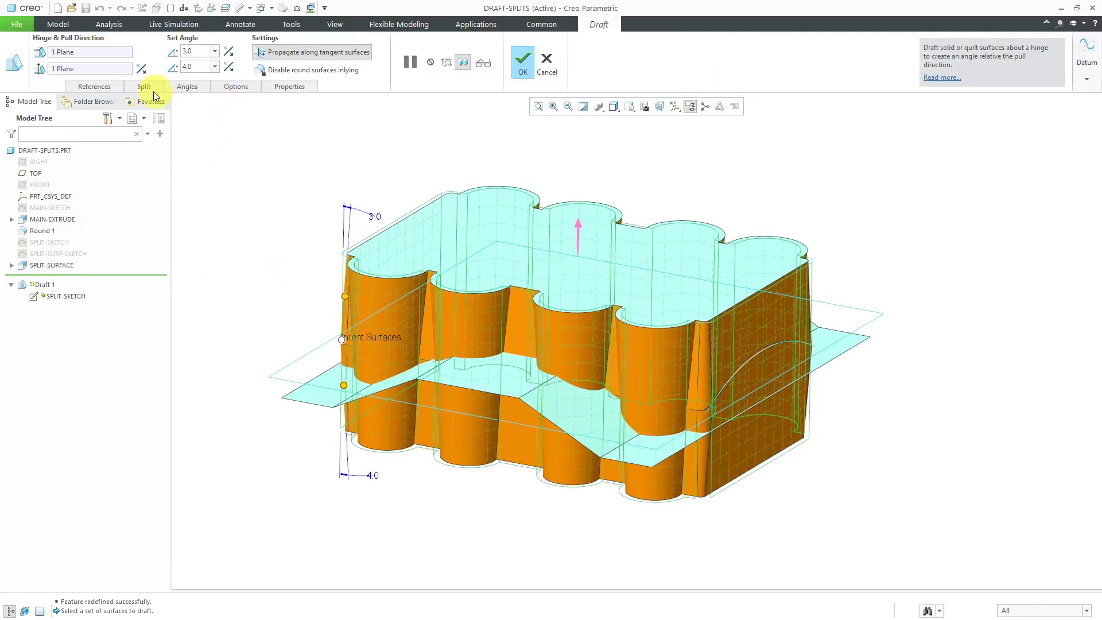
{"action": "left_click", "coordinate": [142, 87]}
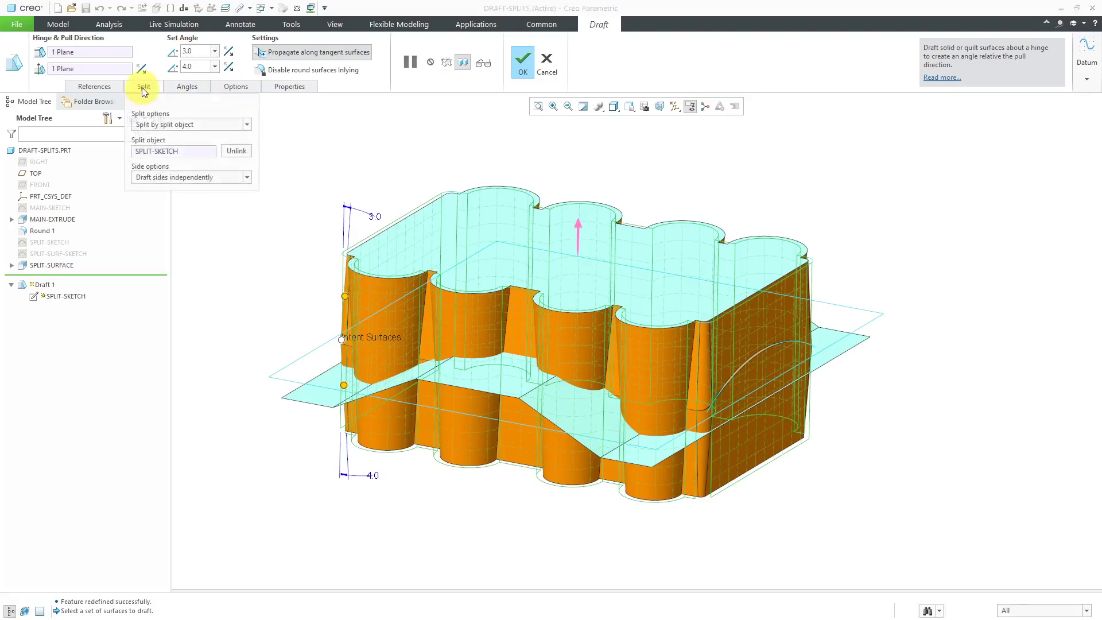
{"action": "left_click", "coordinate": [182, 151]}
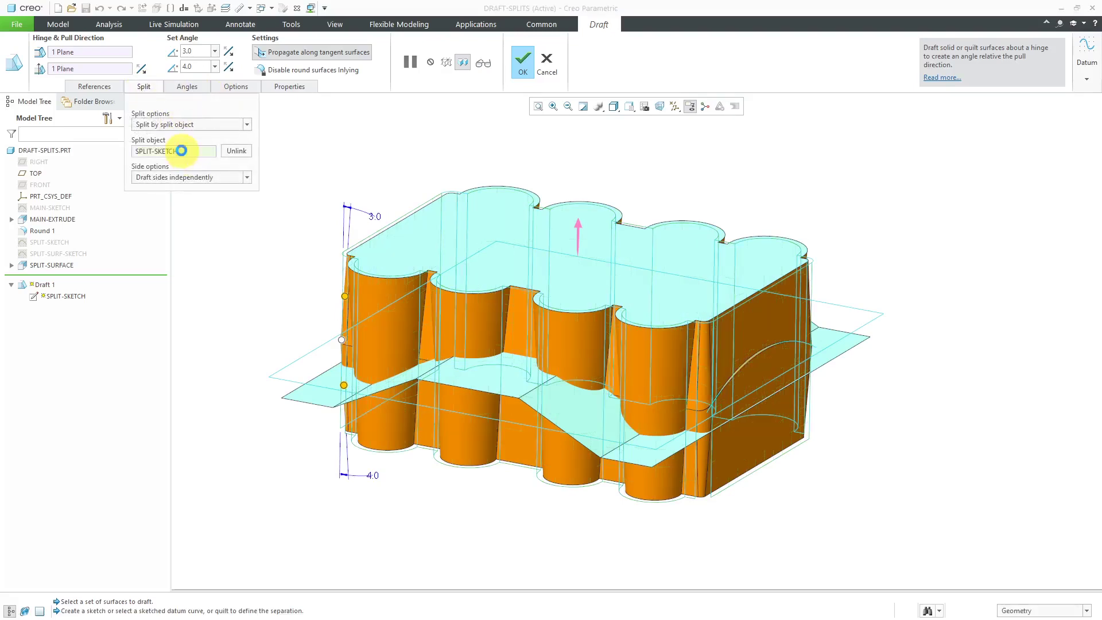
{"action": "left_click", "coordinate": [305, 391]}
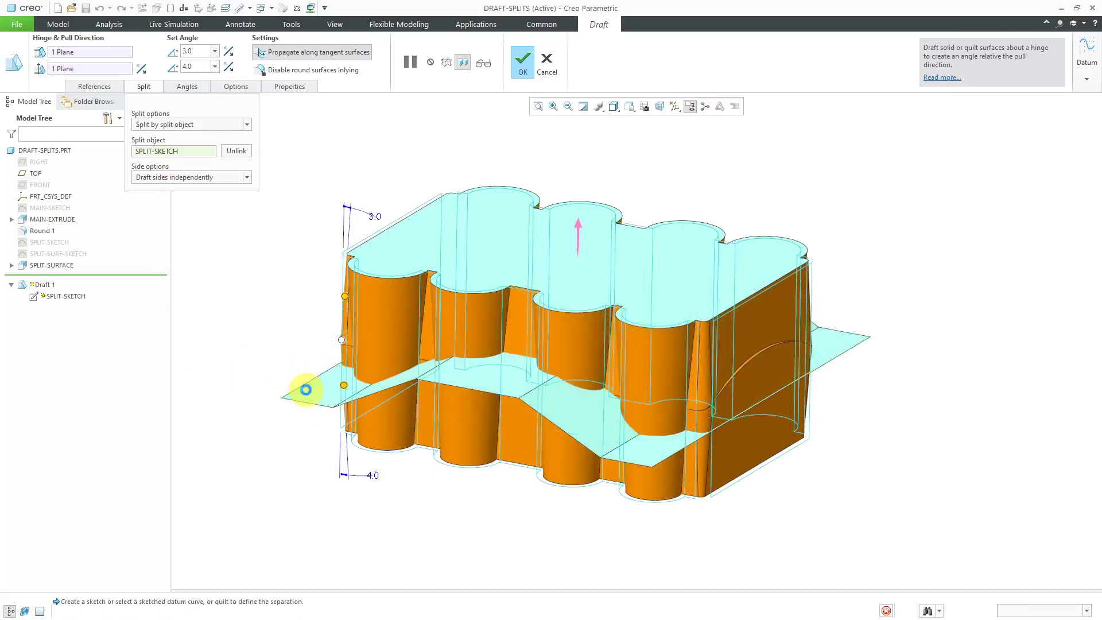
{"action": "middle_click_drag", "start_coordinate": [364, 276], "coordinate": [460, 222]}
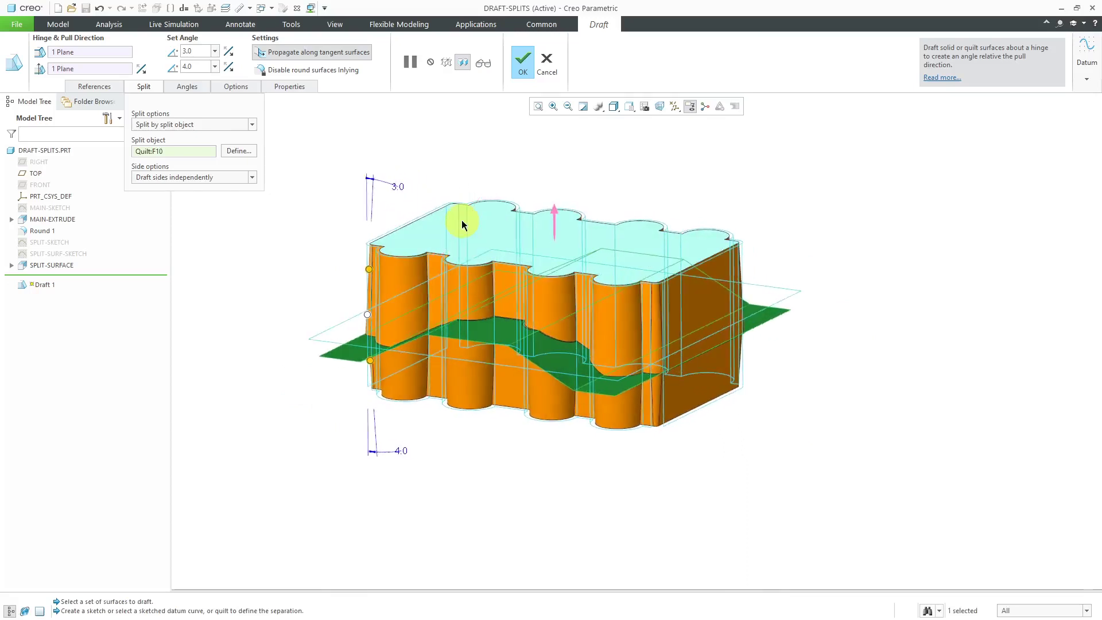
Step: Keep both sides independent, with 5.0° above and 10.0° below the quilt, and finish the draft
{"action": "left_click", "coordinate": [217, 178]}
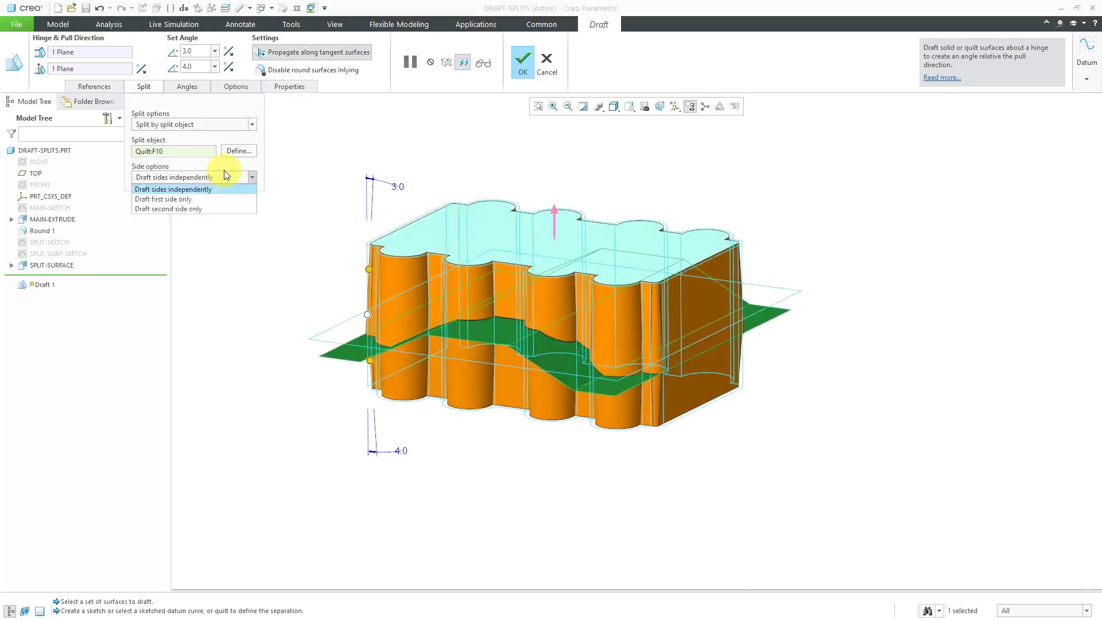
{"action": "left_click", "coordinate": [332, 193]}
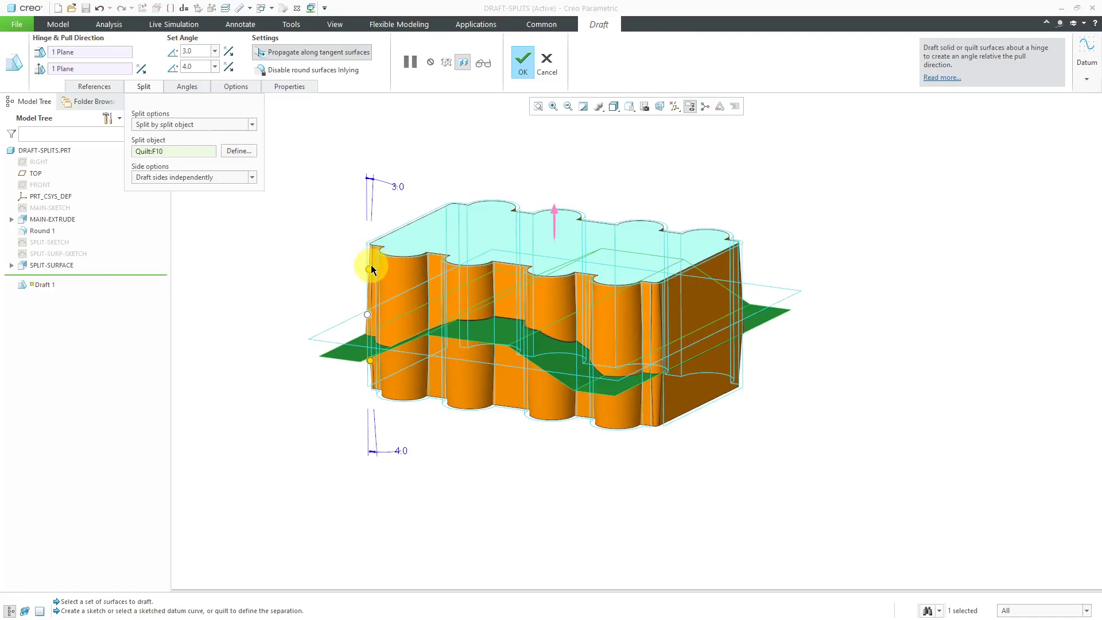
{"action": "left_click_drag", "start_coordinate": [370, 270], "coordinate": [374, 271]}
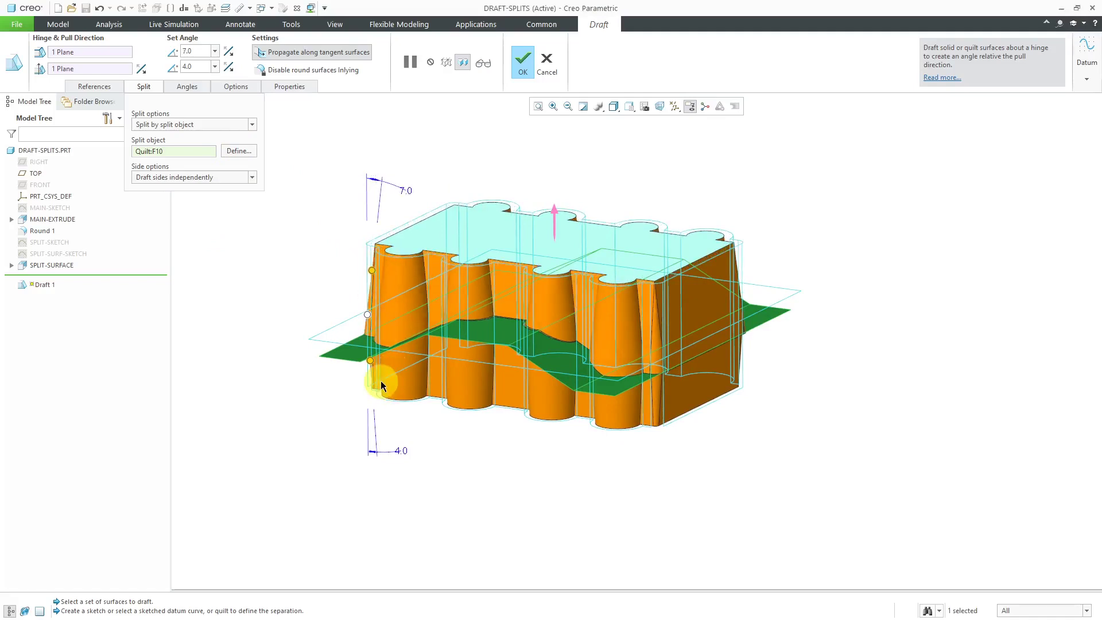
{"action": "scroll", "coordinate": [385, 388], "scroll_direction": "down", "scroll_amount": 3}
{"action": "middle_click_drag", "start_coordinate": [379, 343], "coordinate": [404, 365]}
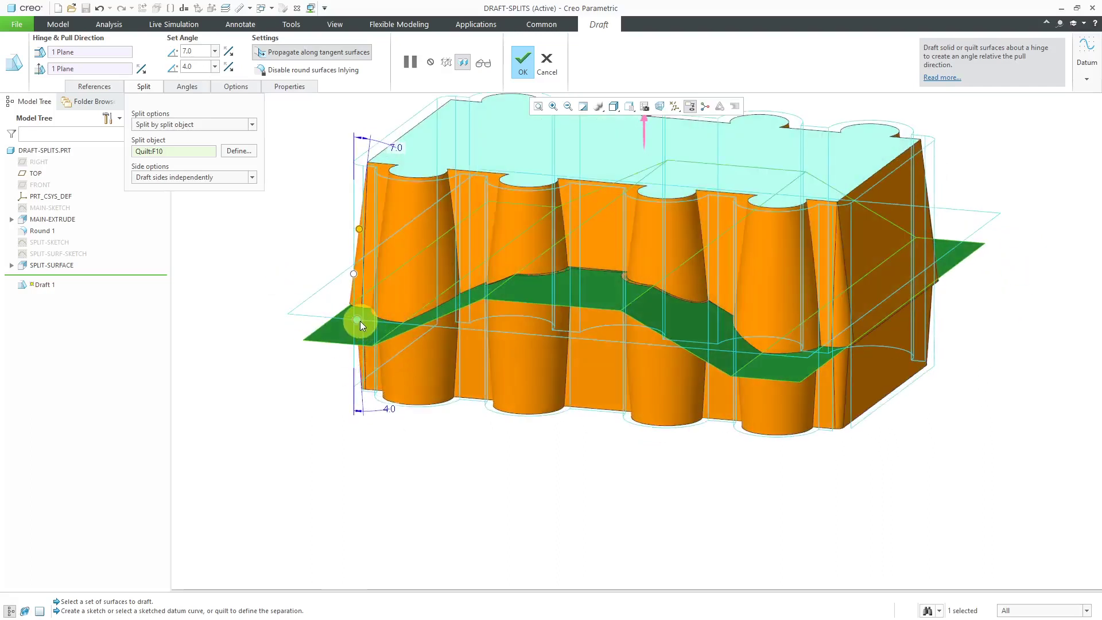
{"action": "left_click_drag", "start_coordinate": [360, 321], "coordinate": [364, 319]}
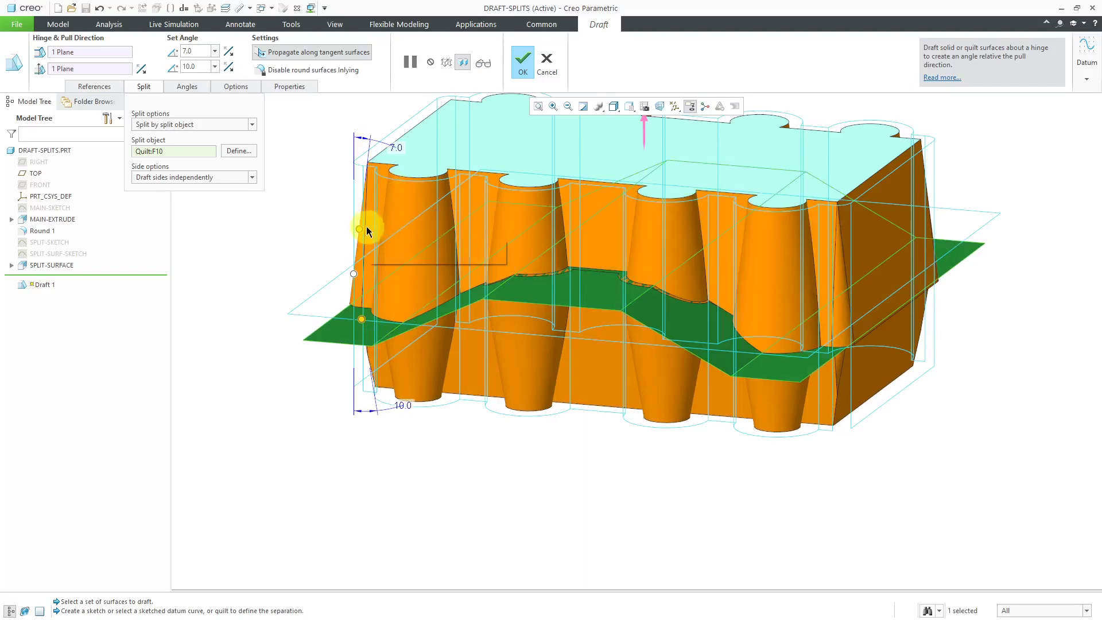
{"action": "double_click", "coordinate": [397, 147]}
{"action": "type", "text": "5"}
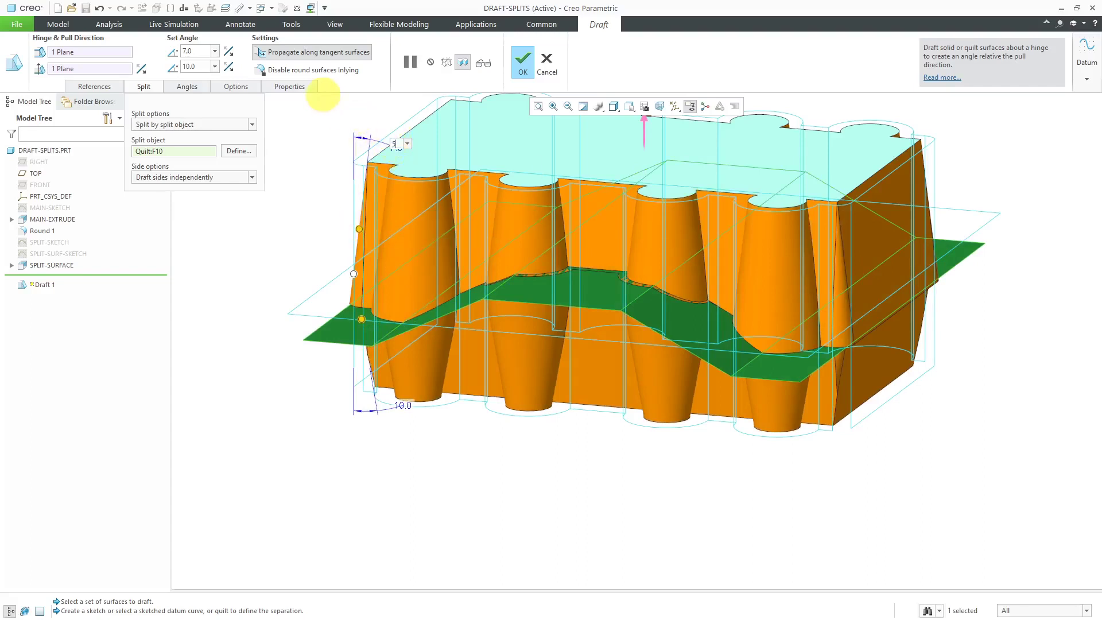
{"action": "key", "text": "Return"}
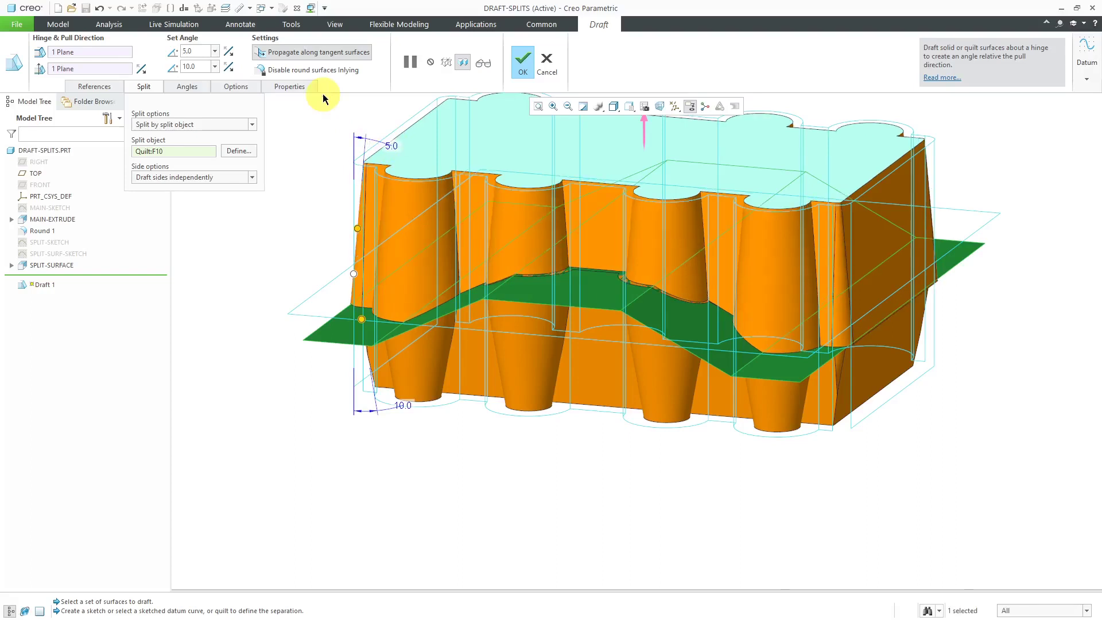
{"action": "left_click", "coordinate": [522, 64]}
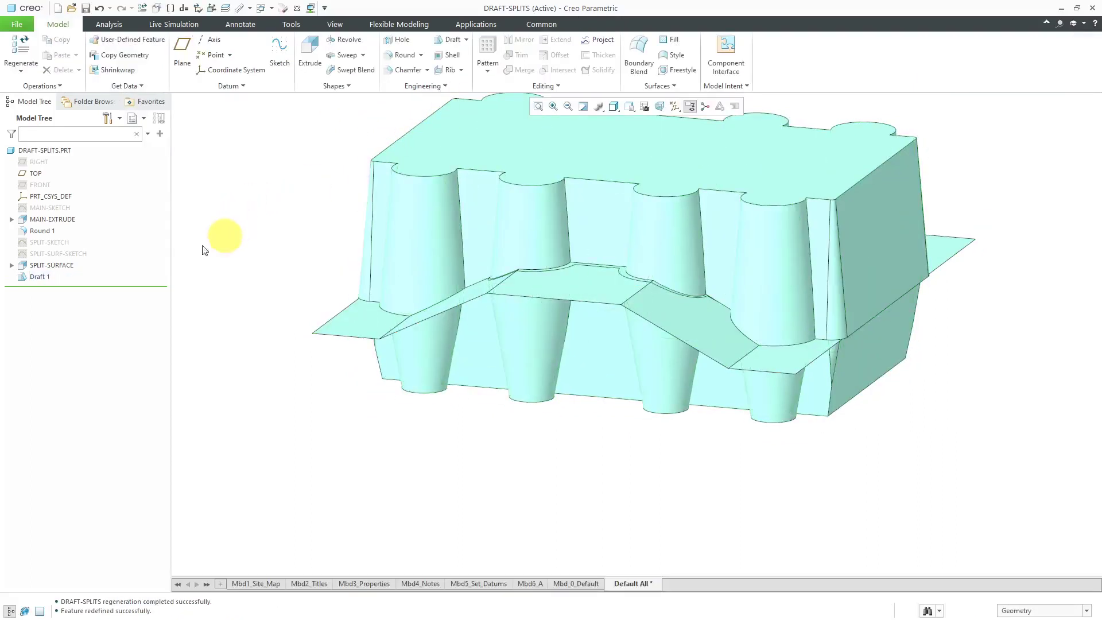
Step: Hide the SPLIT-SURFACE quilt and orbit to view the drafted block from below
{"action": "left_click", "coordinate": [53, 266]}
{"action": "left_click", "coordinate": [50, 217]}
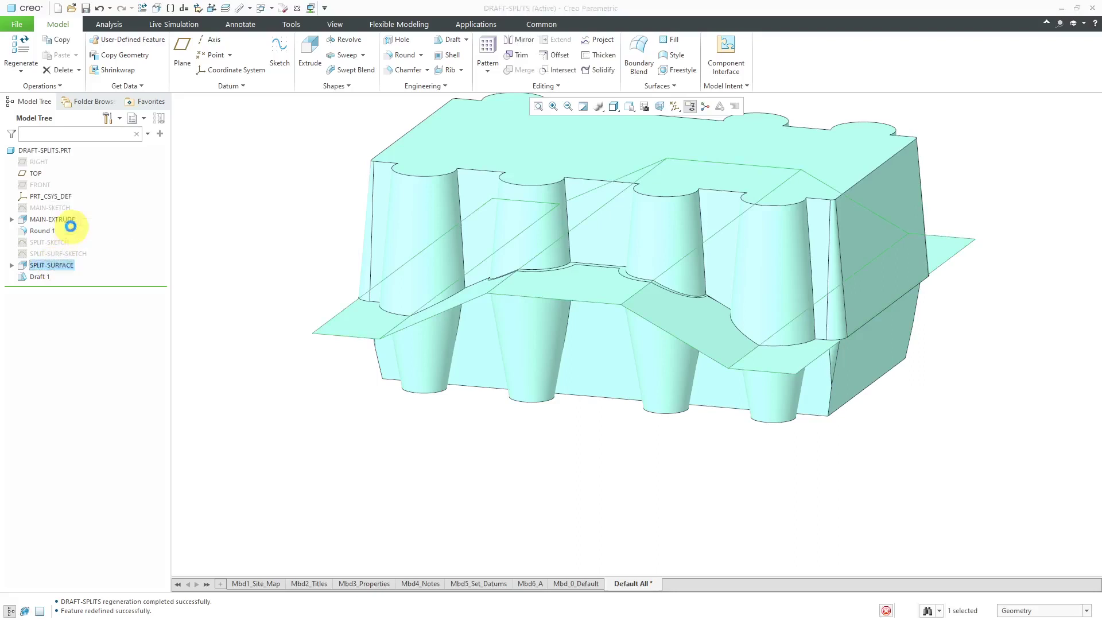
{"action": "mouse_move", "coordinate": [413, 401]}
{"action": "middle_mouse_down"}
{"action": "mouse_move", "coordinate": [433, 347]}
{"action": "mouse_move", "coordinate": [424, 424]}
{"action": "mouse_move", "coordinate": [440, 421]}
{"action": "mouse_move", "coordinate": [413, 394]}
{"action": "mouse_move", "coordinate": [419, 340]}
{"action": "mouse_move", "coordinate": [408, 406]}
{"action": "mouse_move", "coordinate": [425, 387]}
{"action": "mouse_move", "coordinate": [467, 394]}
{"action": "mouse_move", "coordinate": [426, 394]}
{"action": "mouse_move", "coordinate": [401, 369]}
{"action": "mouse_move", "coordinate": [405, 407]}
{"action": "middle_mouse_up"}
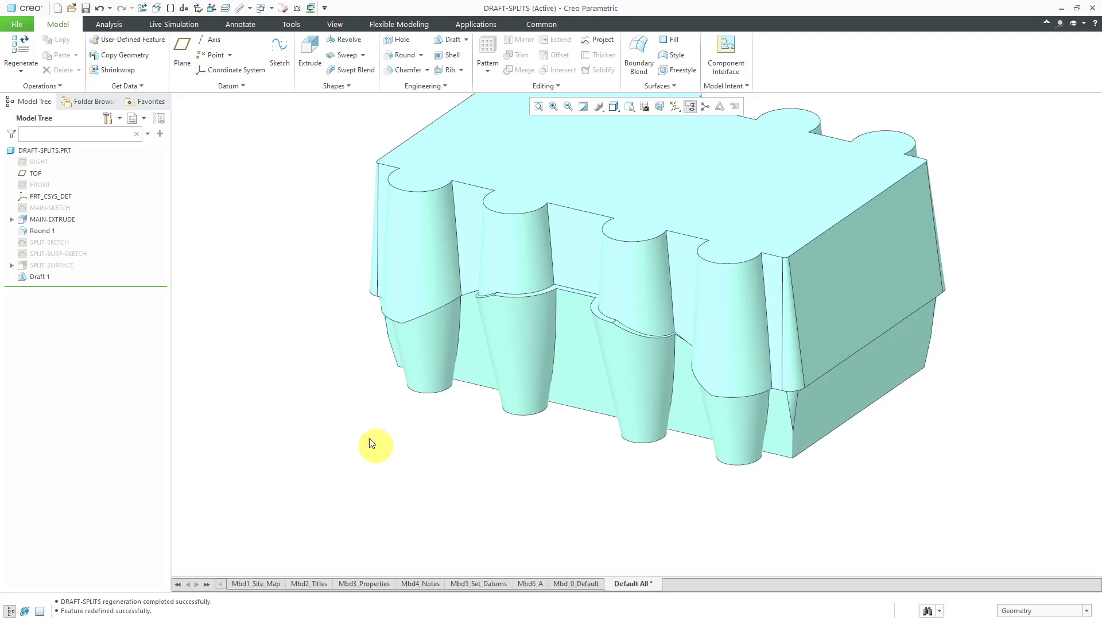
Step: Reopen Draft 1 and change its split option to Split by draft hinge
{"action": "left_click", "coordinate": [44, 276]}
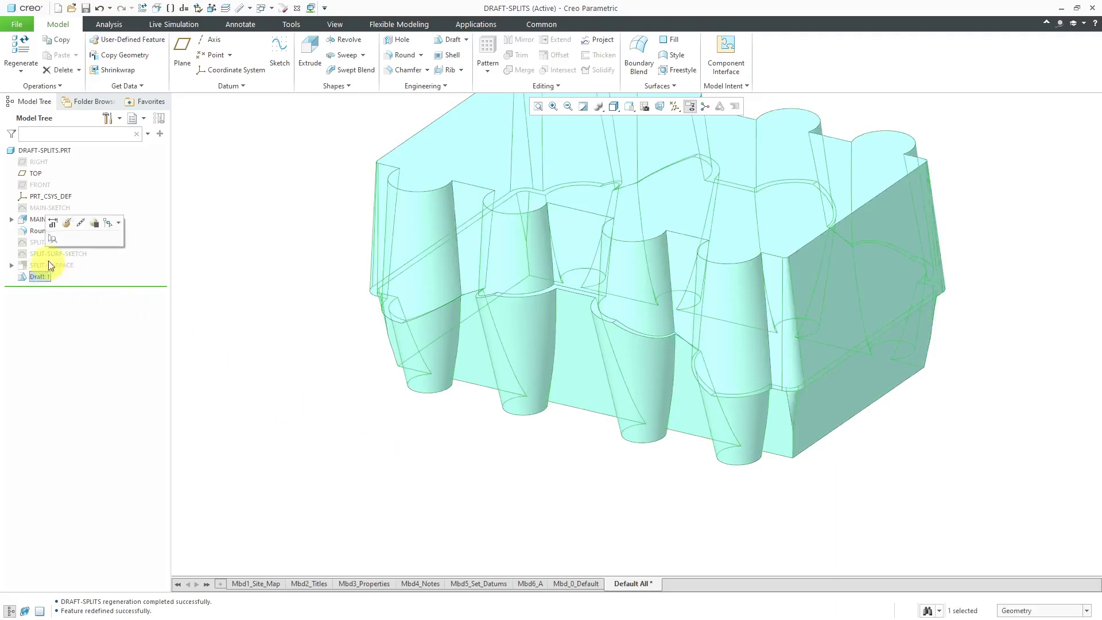
{"action": "left_click", "coordinate": [70, 222]}
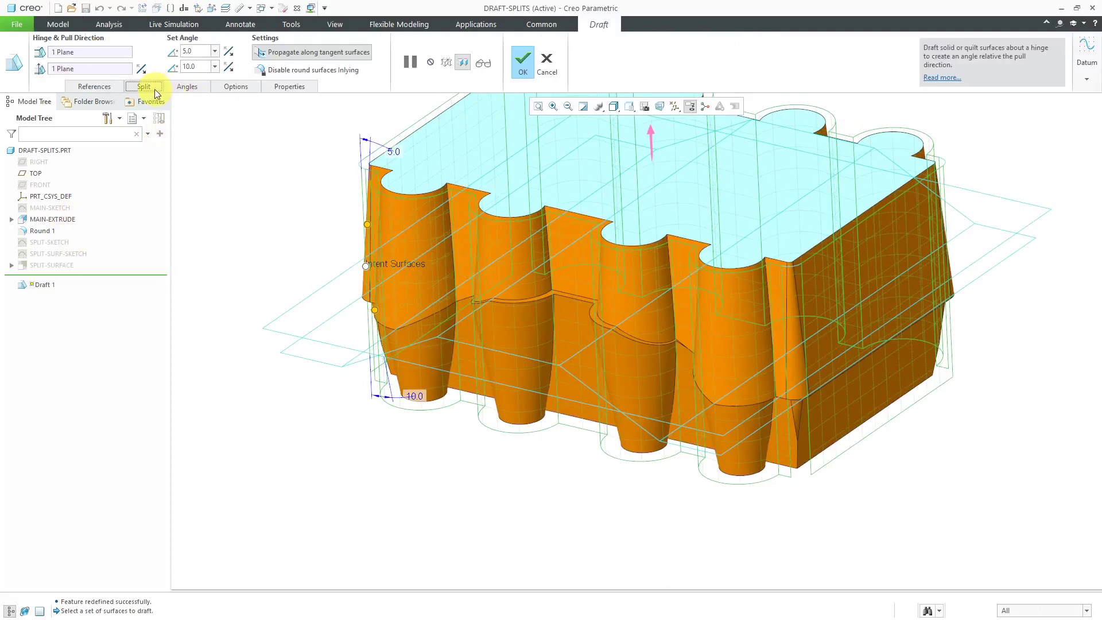
{"action": "left_click", "coordinate": [154, 89]}
{"action": "left_click", "coordinate": [194, 125]}
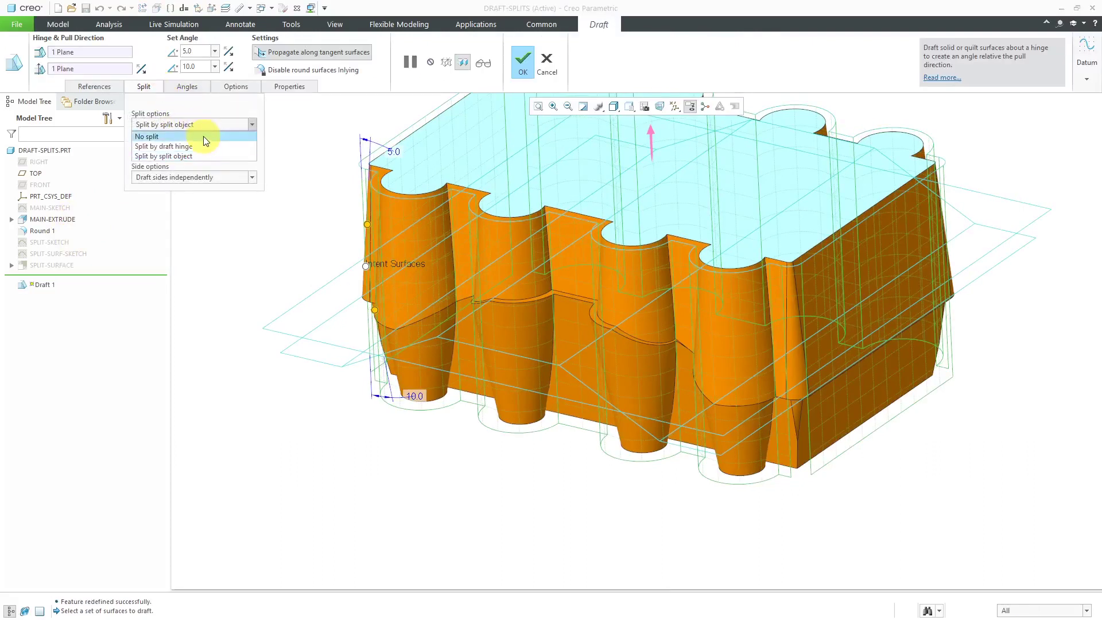
{"action": "left_click", "coordinate": [204, 146]}
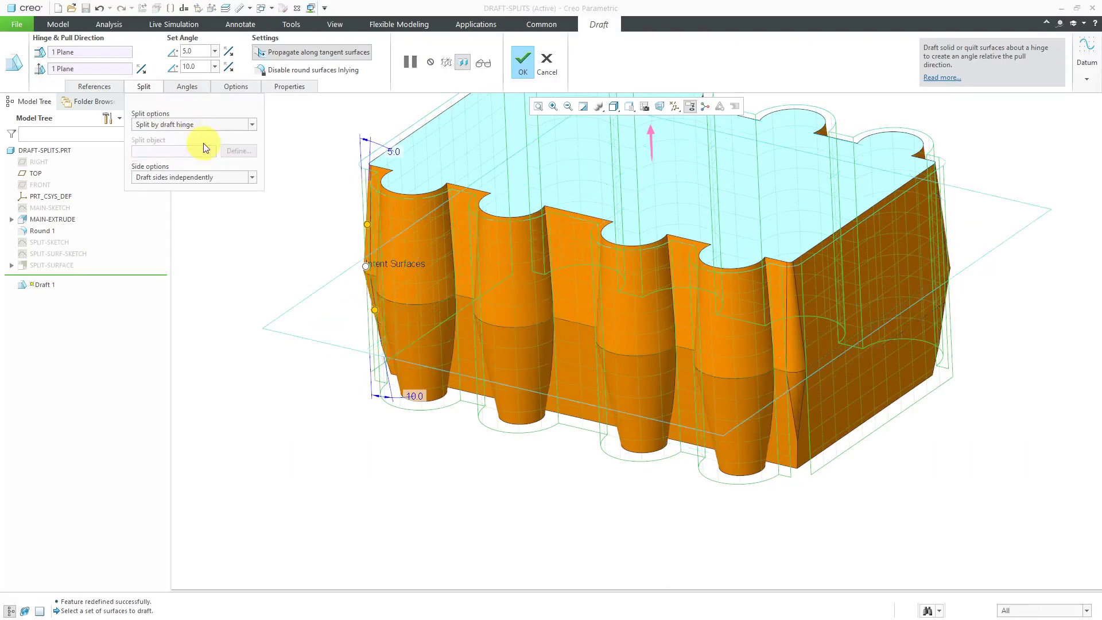
{"action": "left_click", "coordinate": [211, 124]}
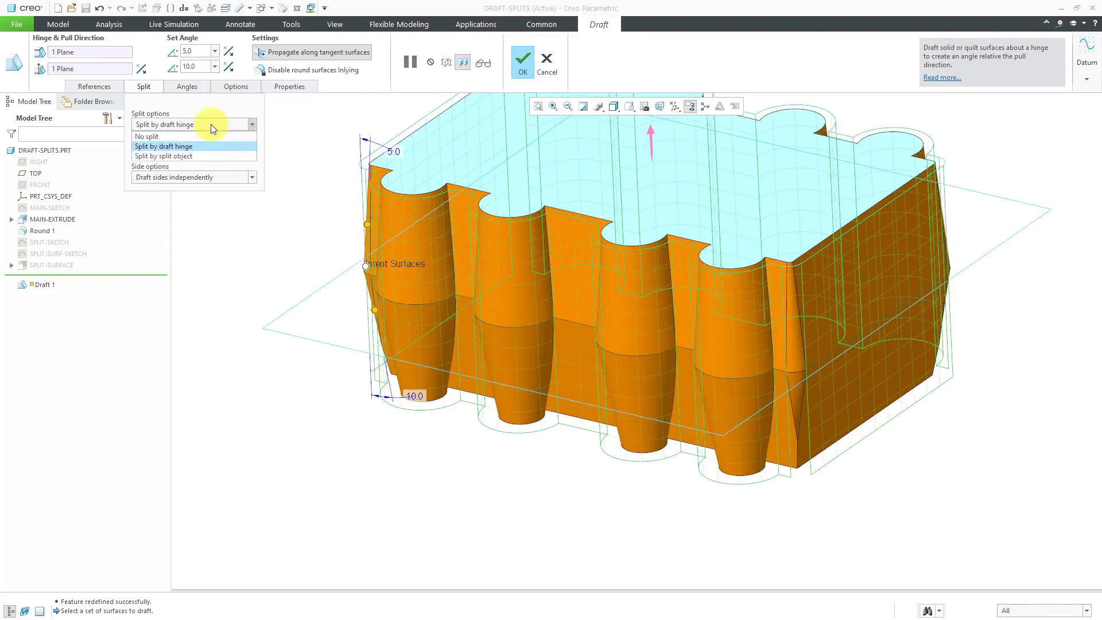